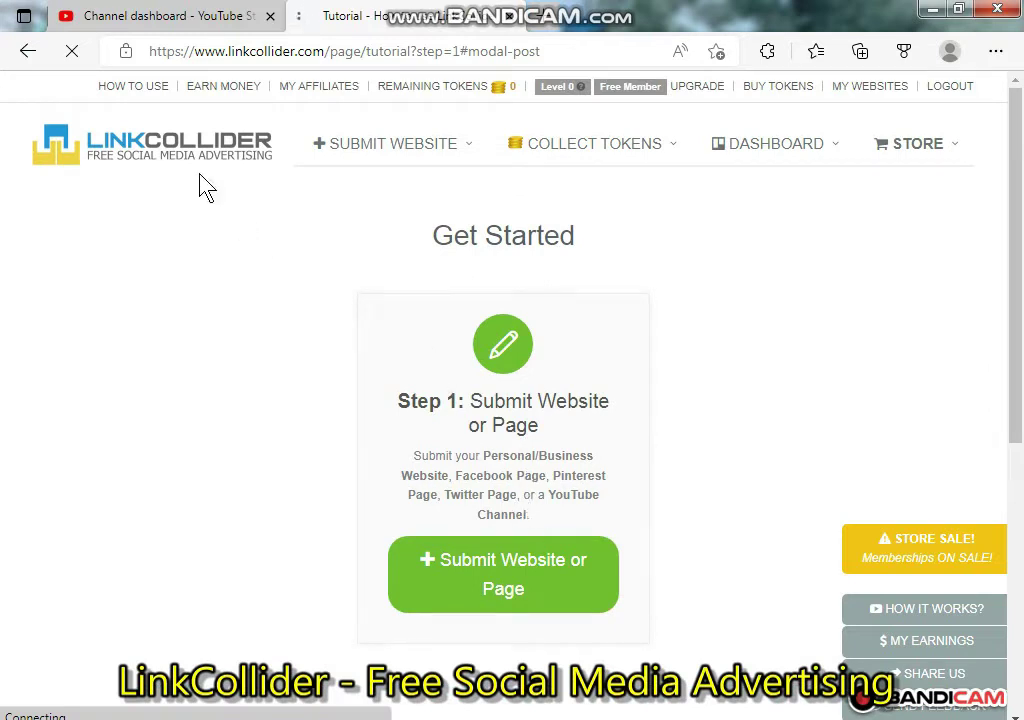
Open LinkCollider's how-to-use guide with the Get Started steps.
left_click(124, 88)
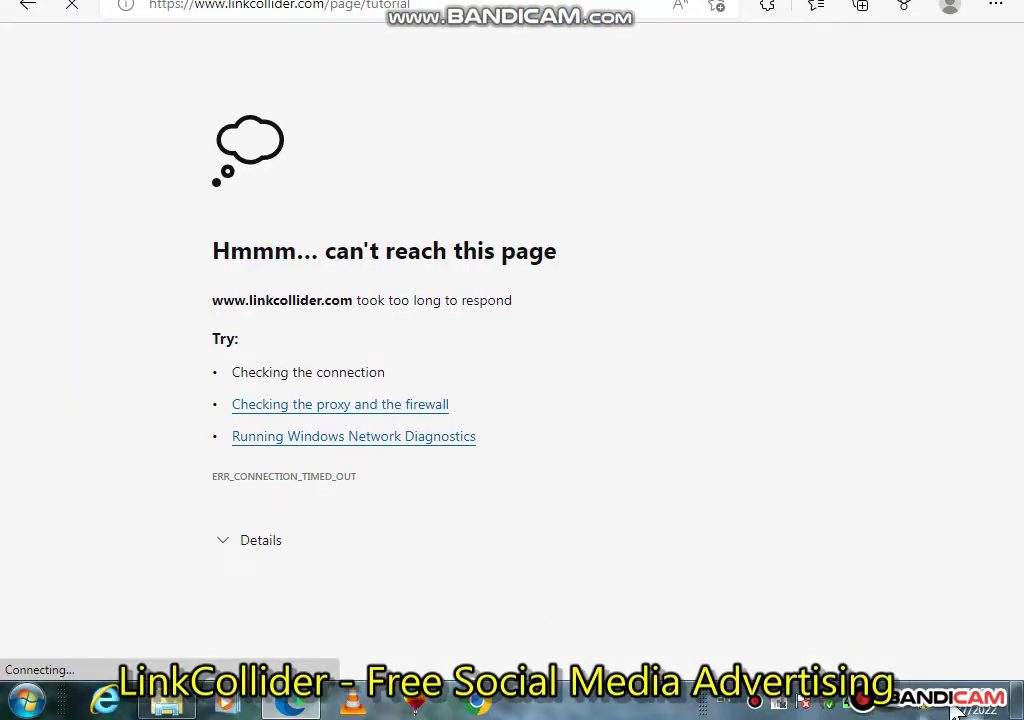
mouse_move(921, 709)
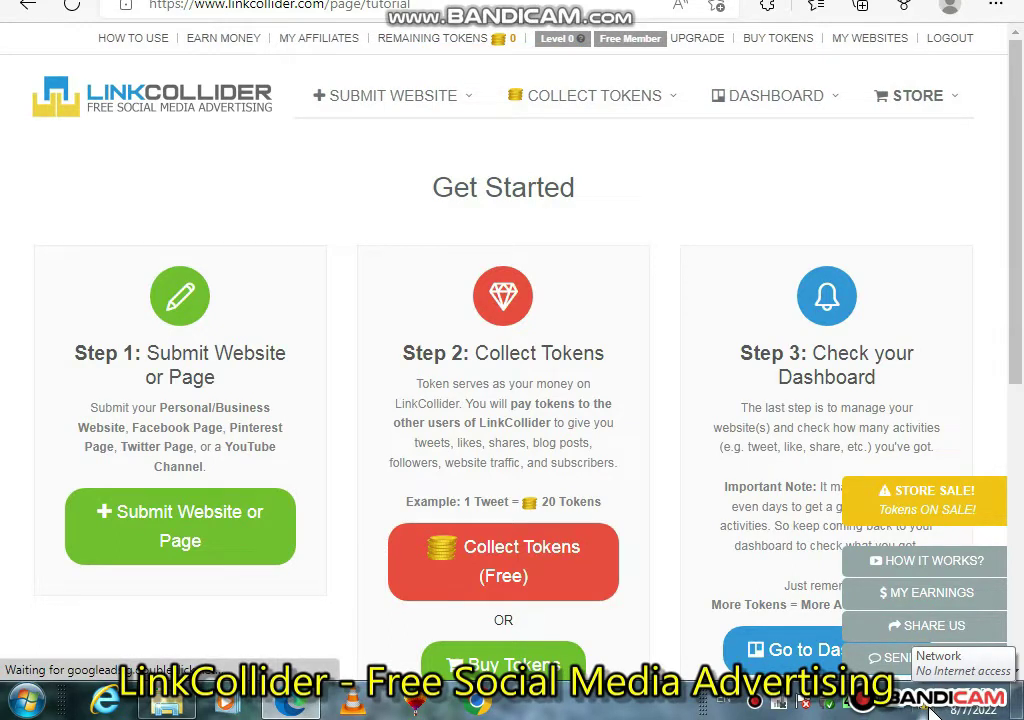
left_click(755, 706)
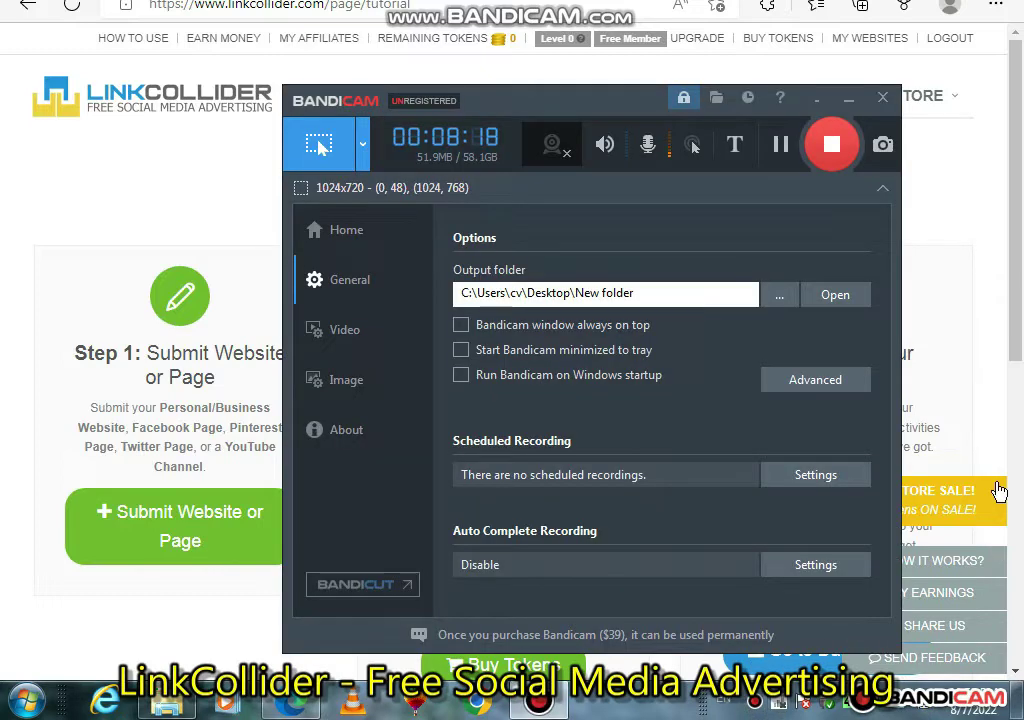
left_click(969, 431)
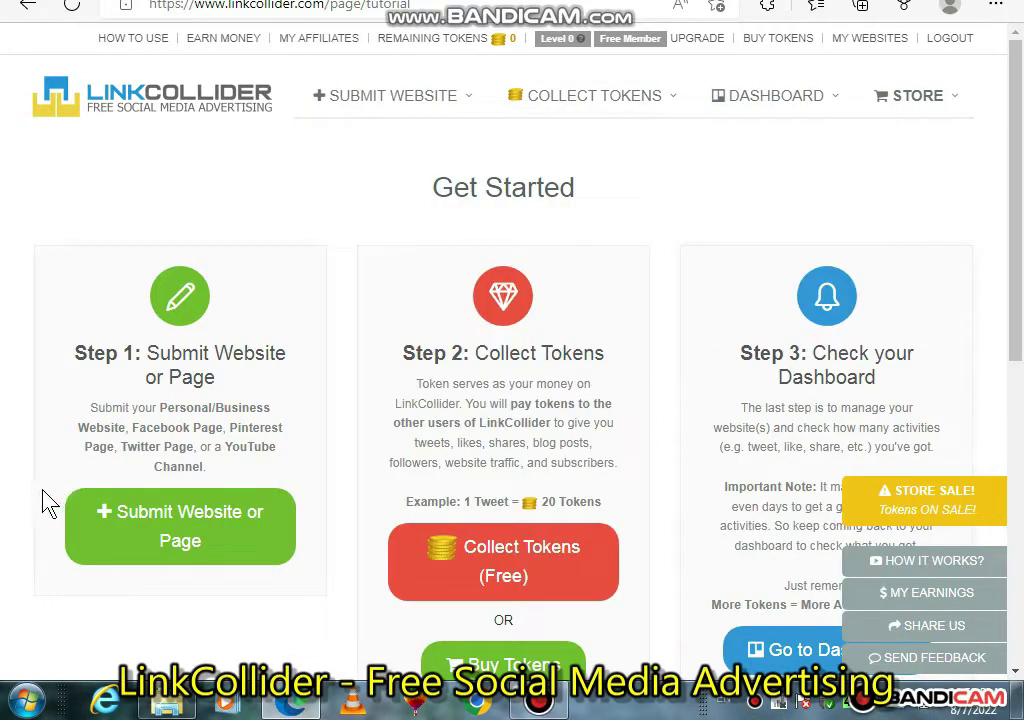
Start a new submission from Step 1 and choose Website as the type to submit.
left_click(174, 542)
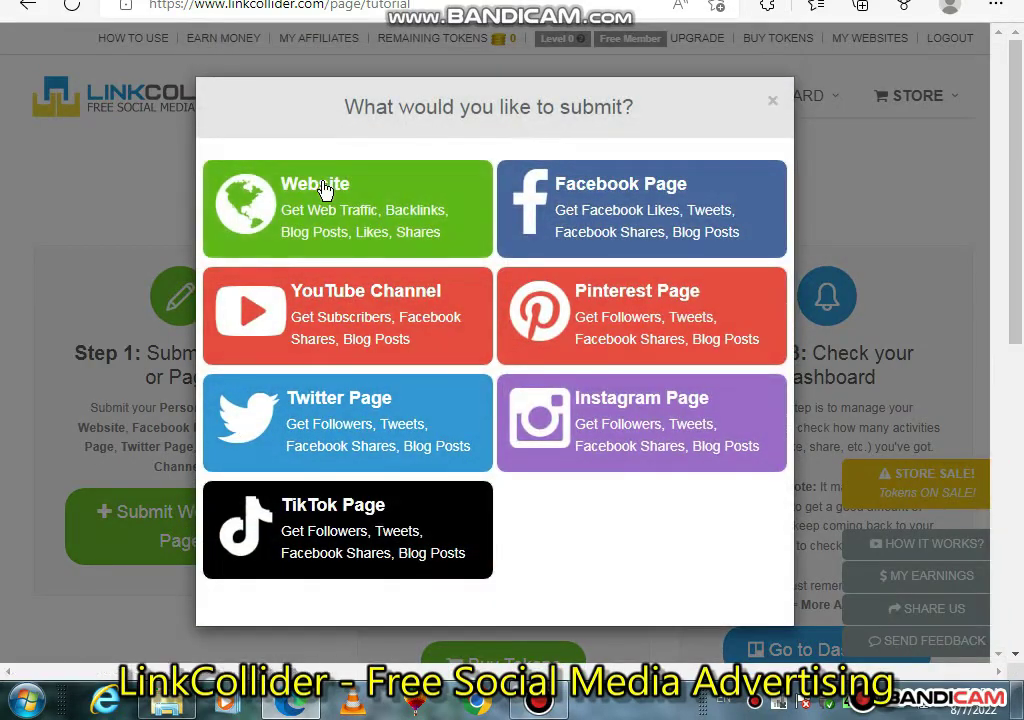
left_click(327, 192)
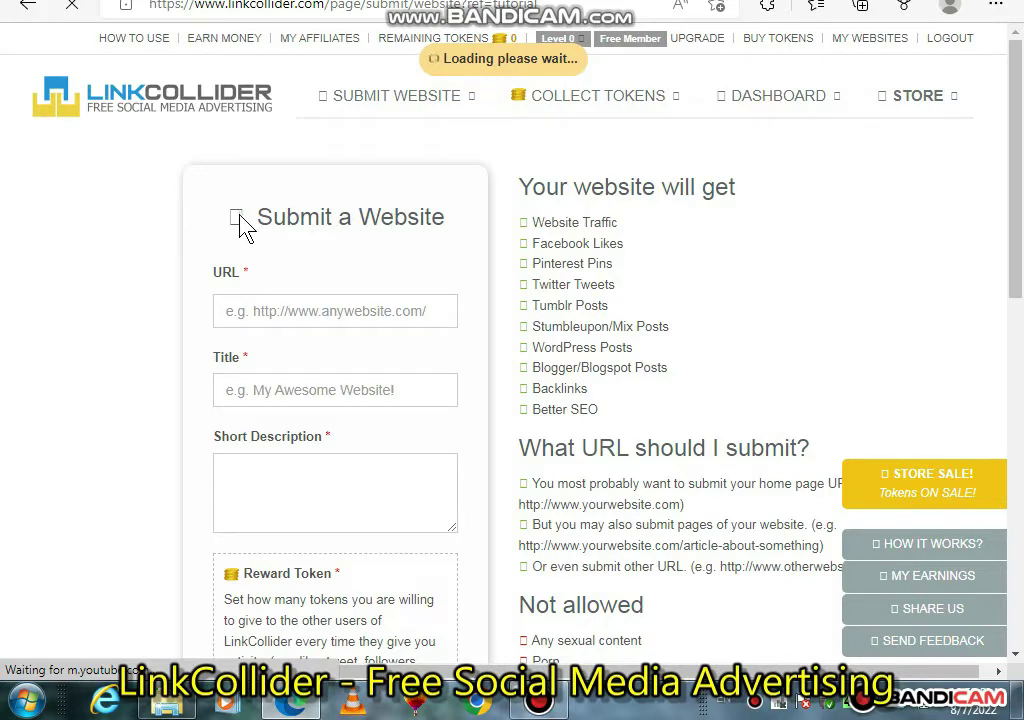
left_click(257, 312)
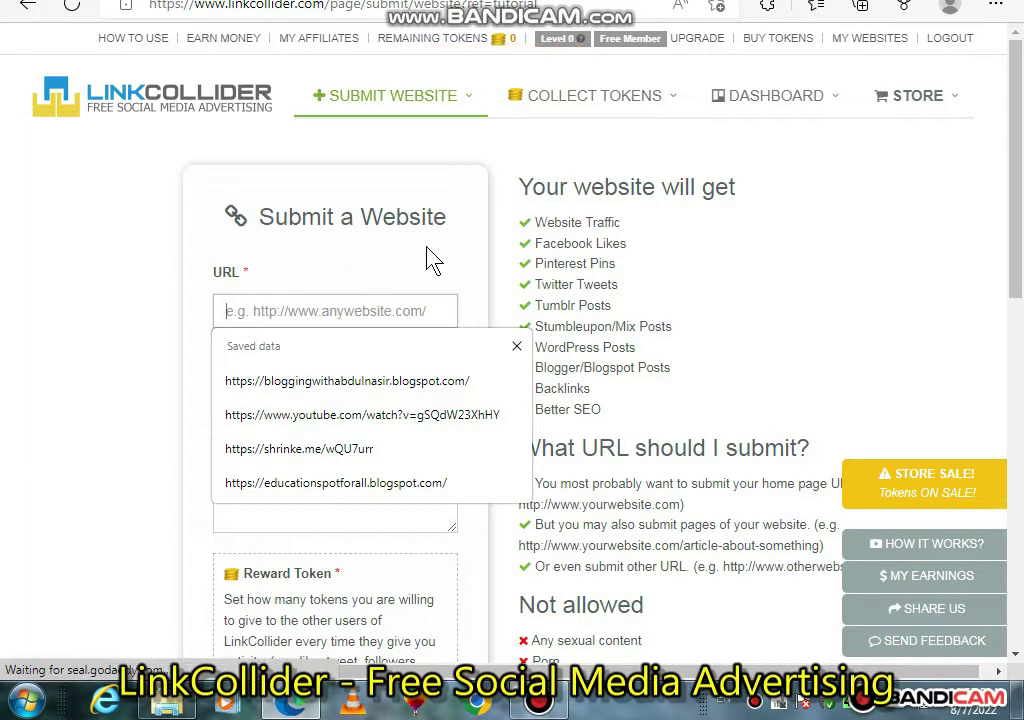
left_click(400, 207)
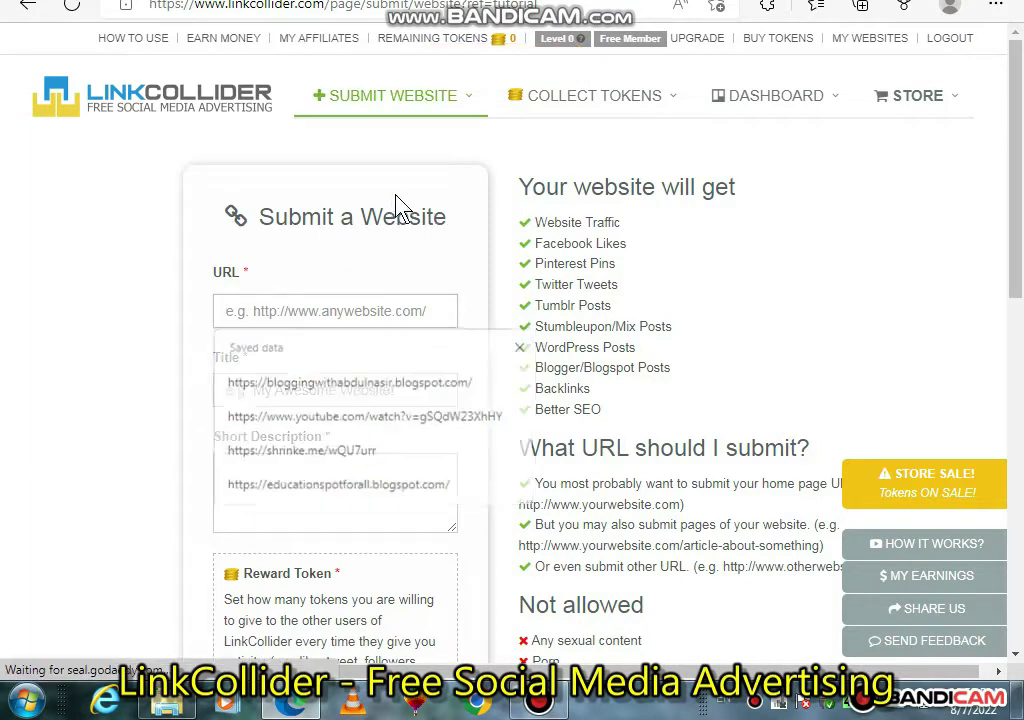
left_click(340, 310)
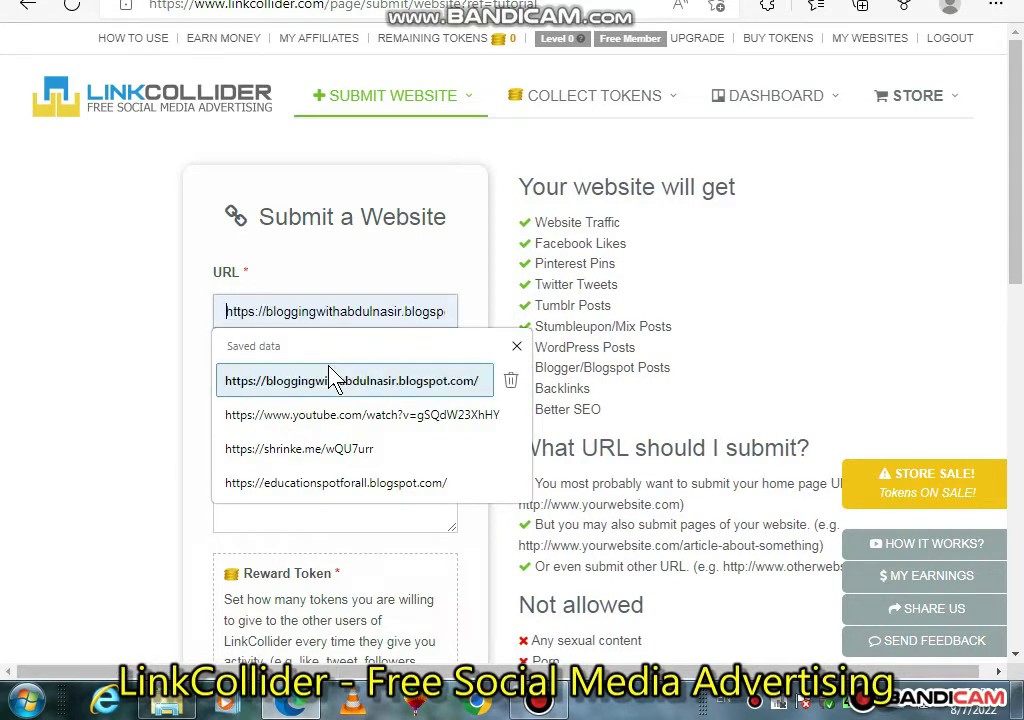
left_click(368, 483)
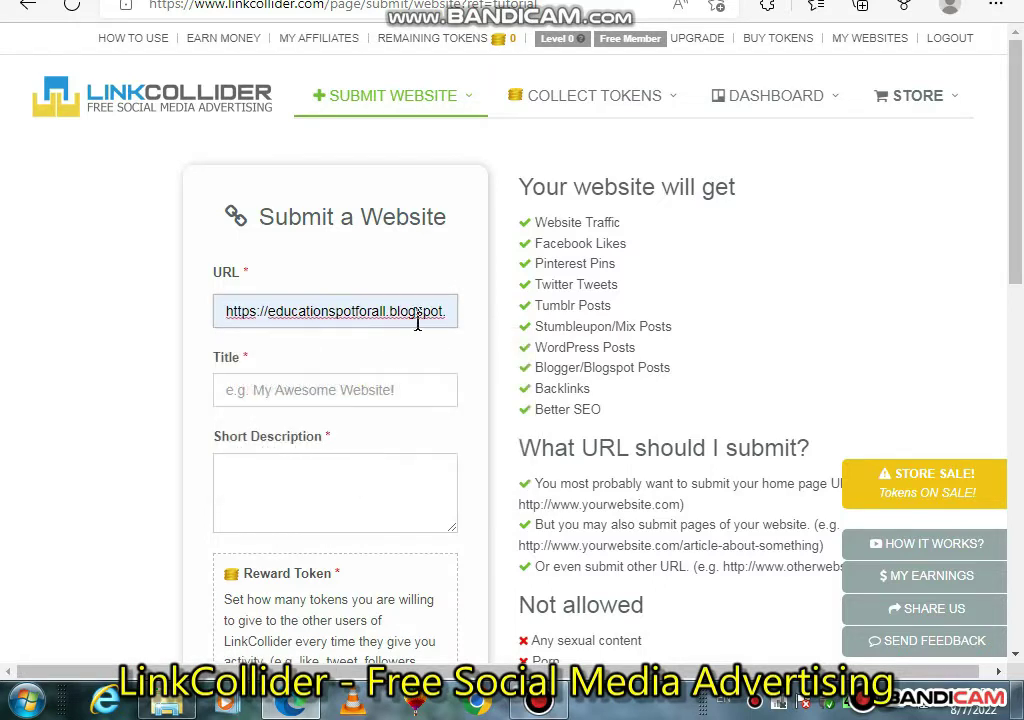
left_click(352, 390)
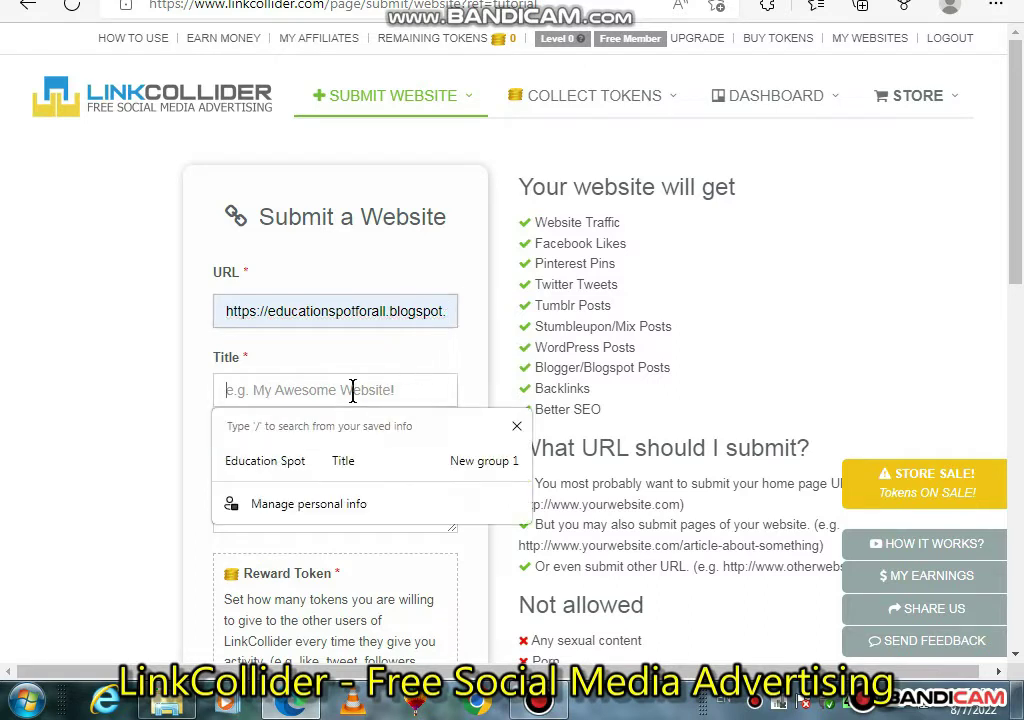
left_click(285, 458)
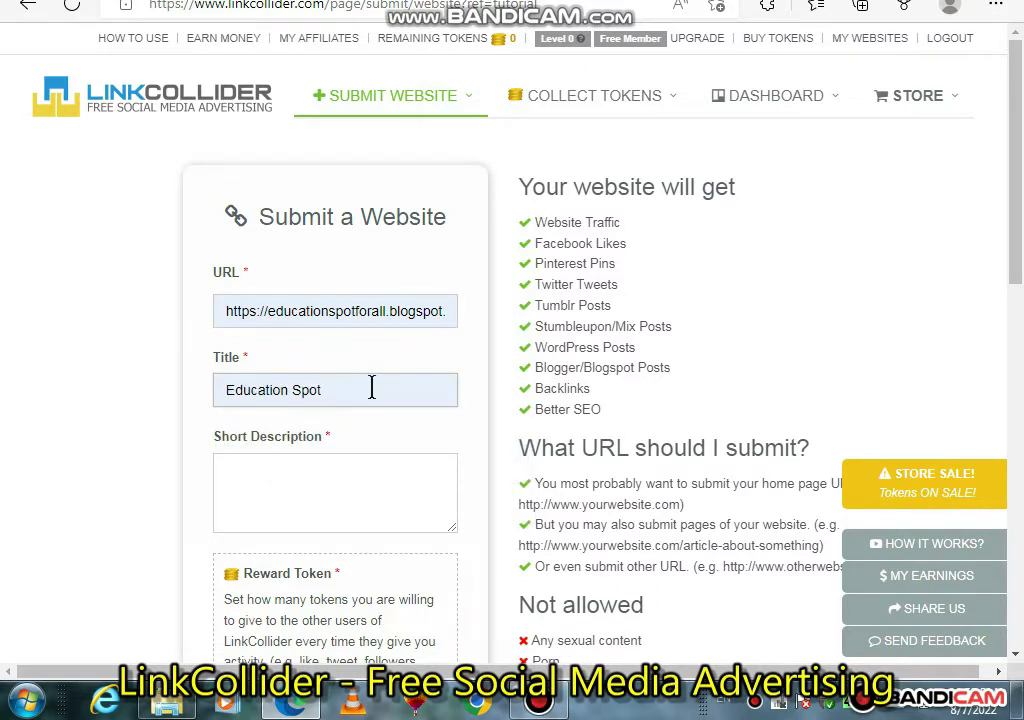
Enter the short description "Here you will all about blogging and online earning,scholarships, travel spot, jobs".
left_click(353, 461)
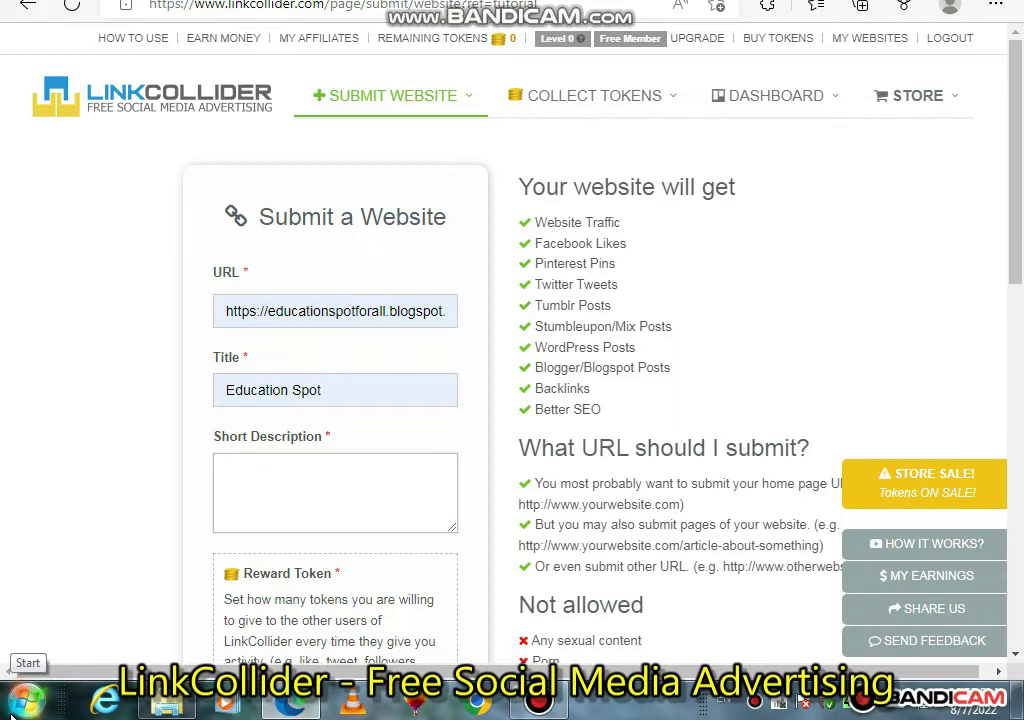
type("Here you")
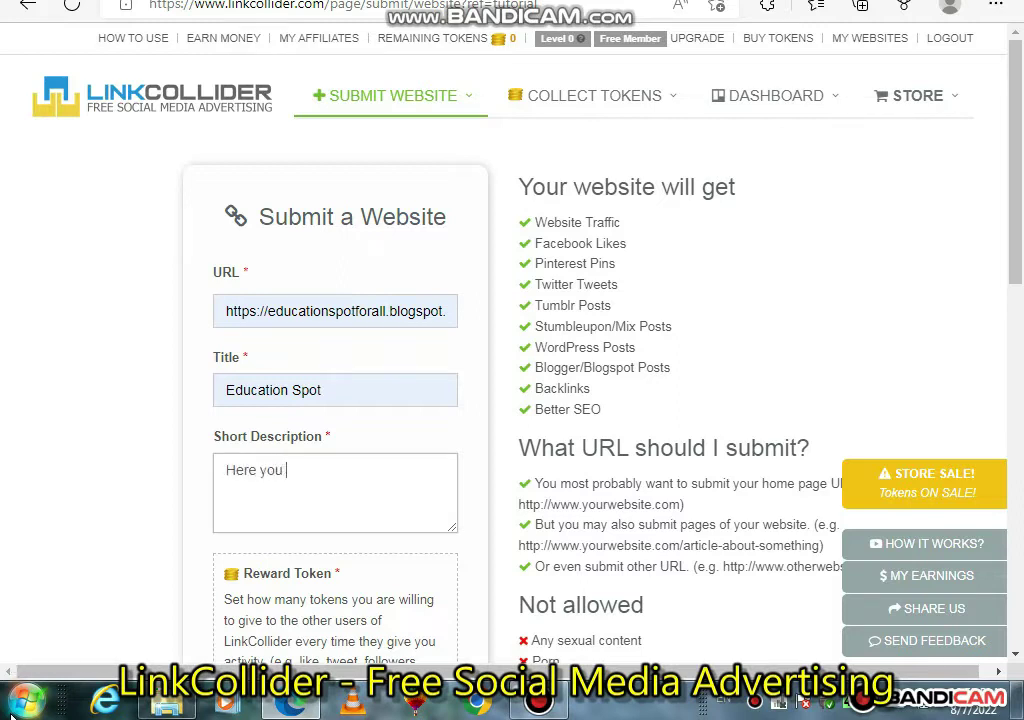
type(" will all abn")
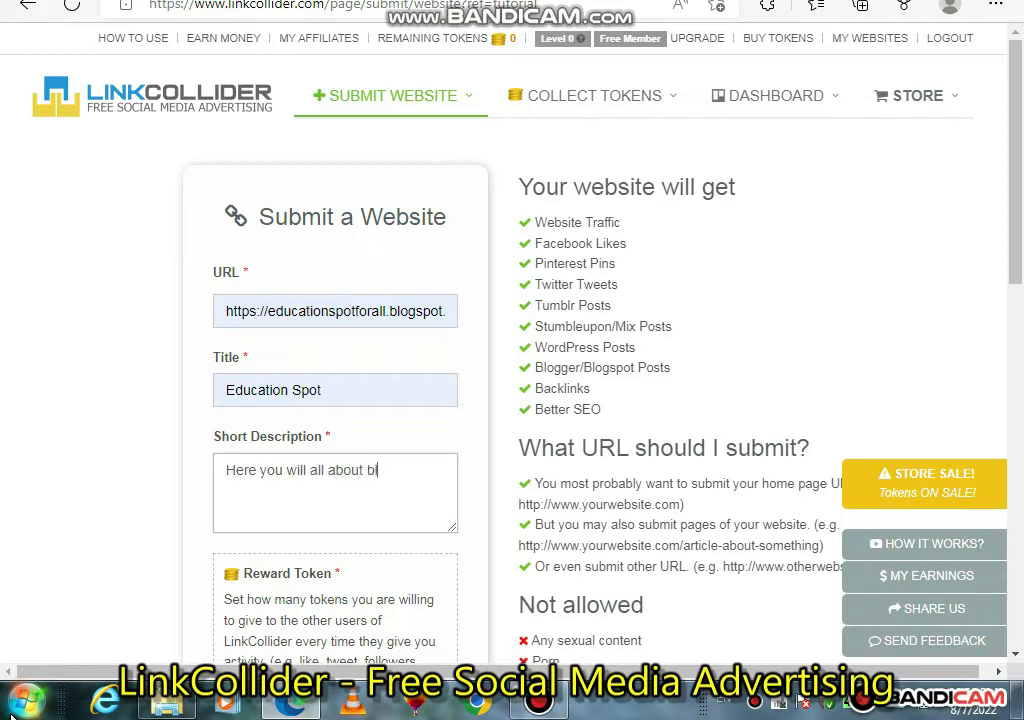
type("logging and onl")
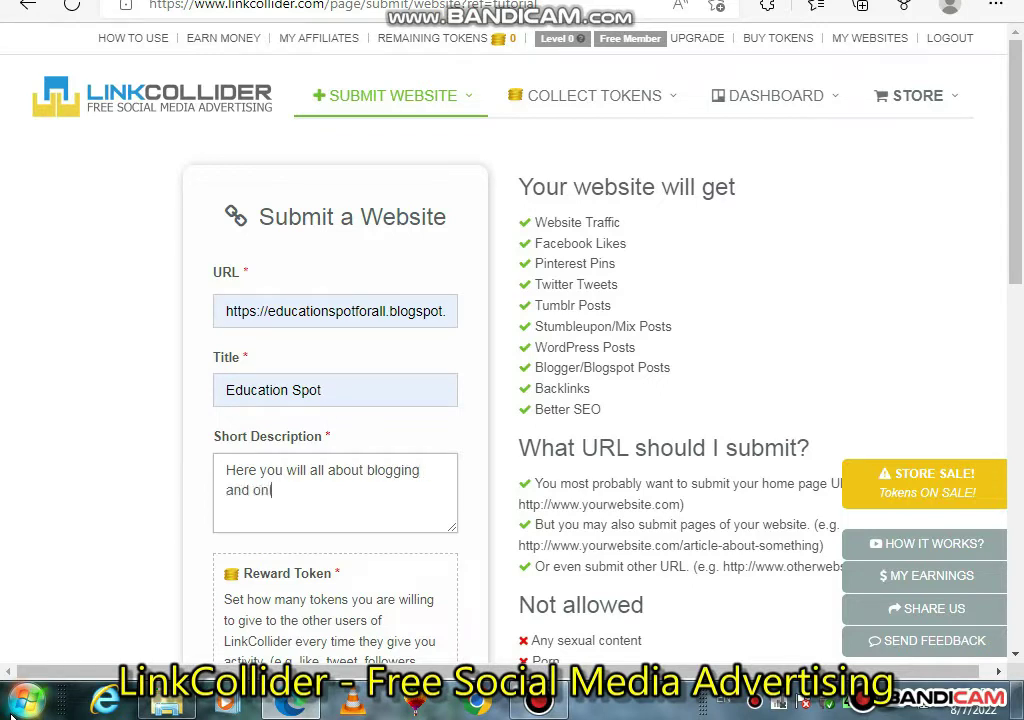
type("ine earnin")
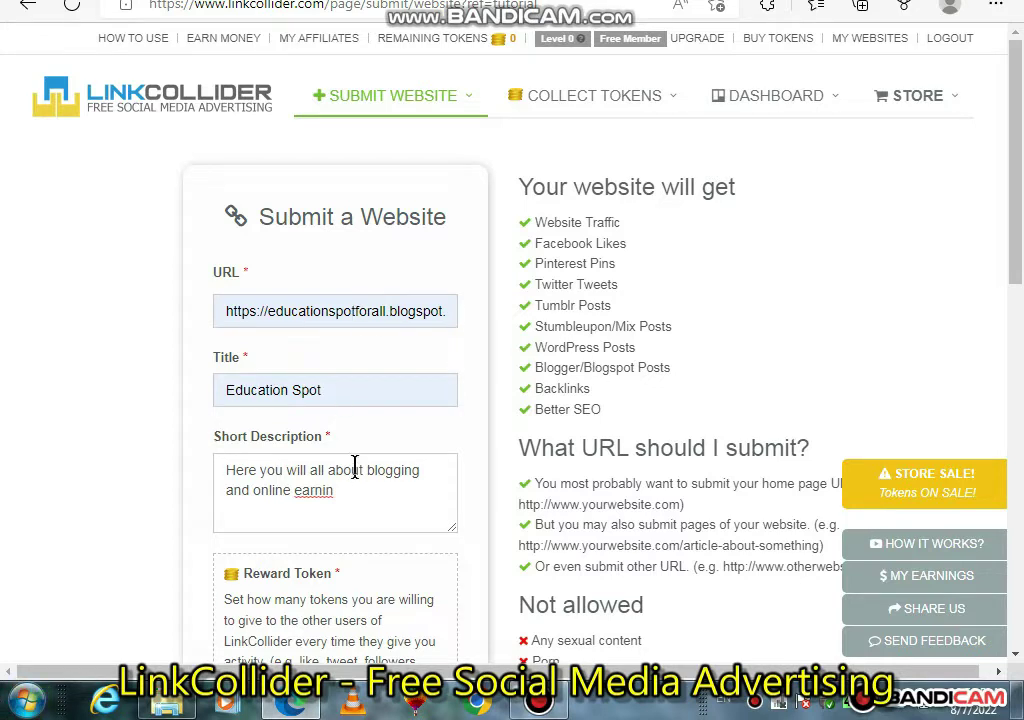
type("g")
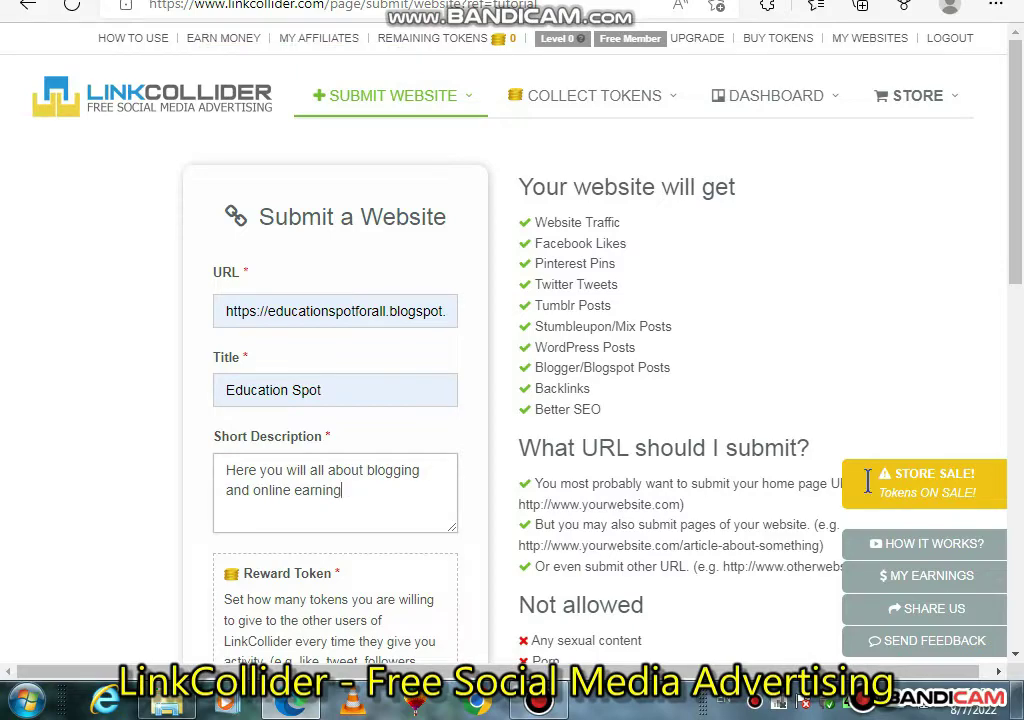
left_click(1018, 700)
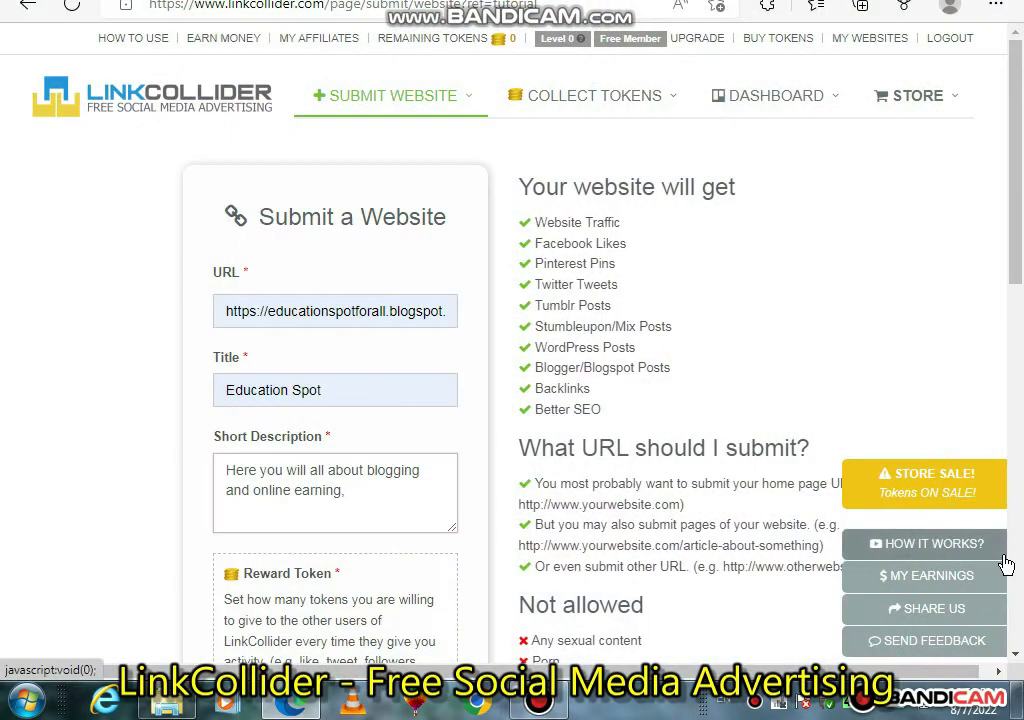
type(",scholarships,")
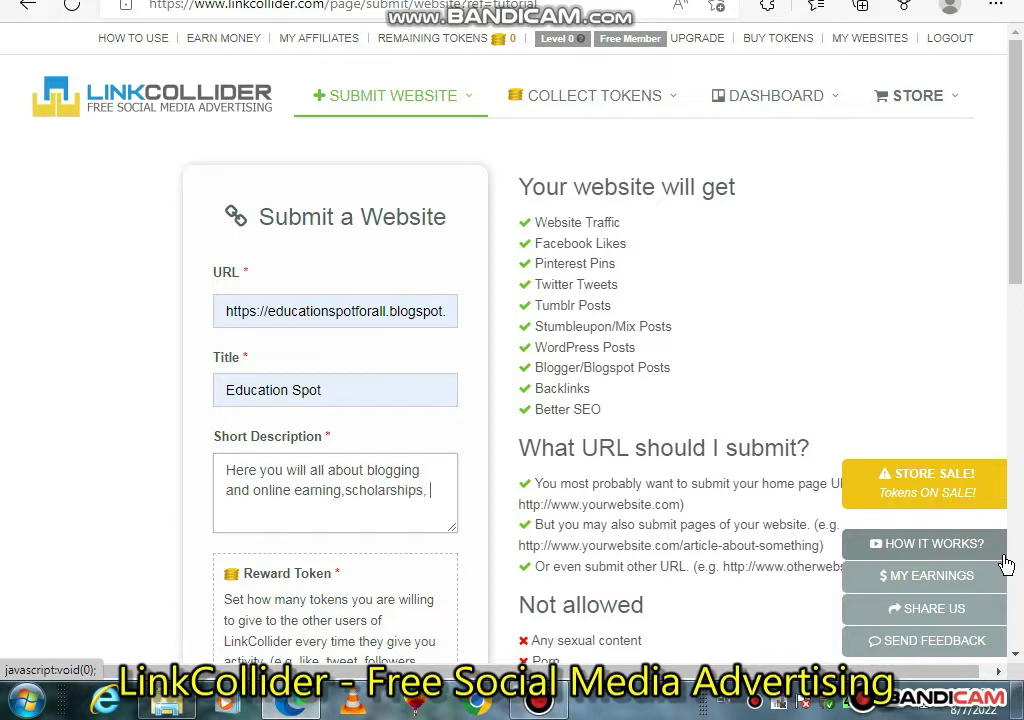
type("ravelspot,")
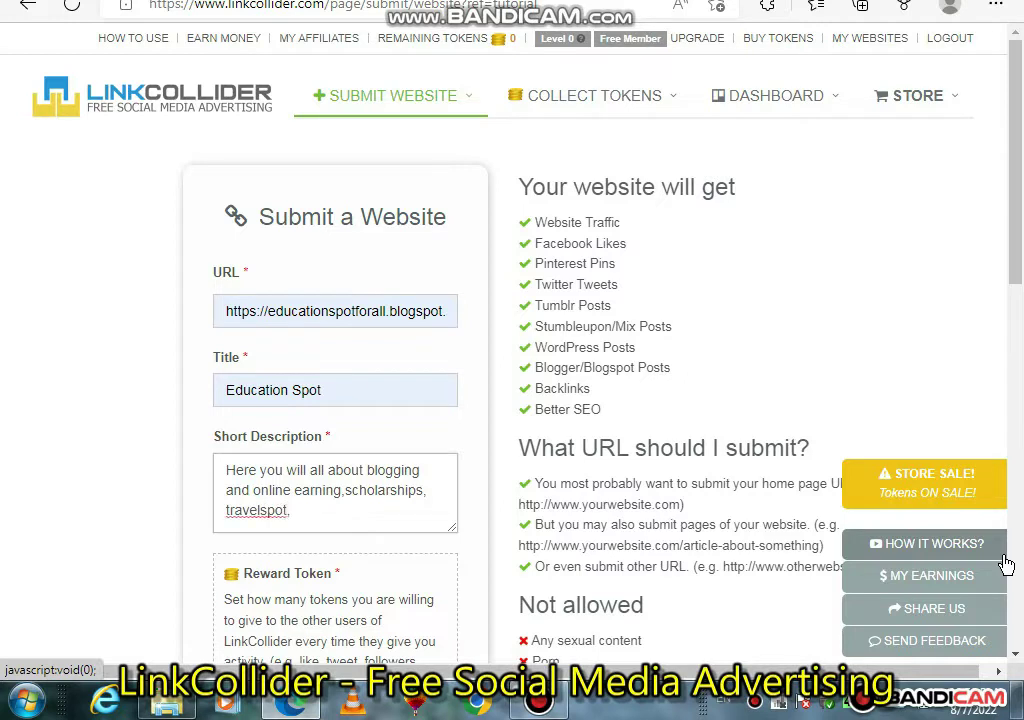
key("BackSpace")
key("BackSpace")
key("BackSpace")
key("BackSpace")
key("BackSpace")
type("spot, jobs")
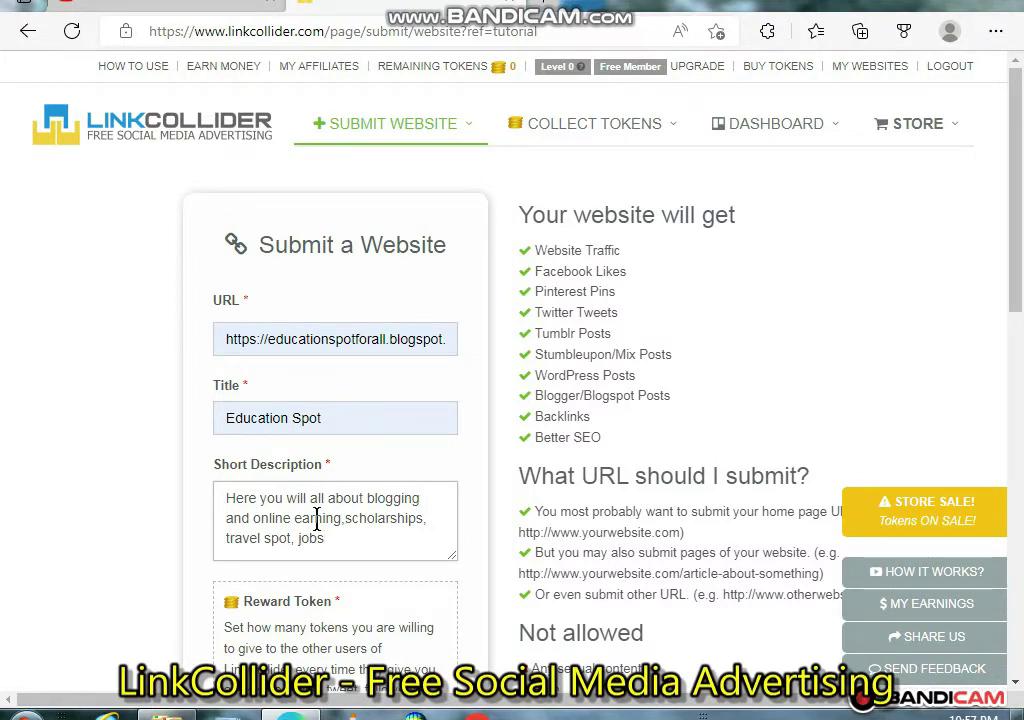
Set the Reward Token for the submitted website to 14.
scroll(317, 518, "down", 1)
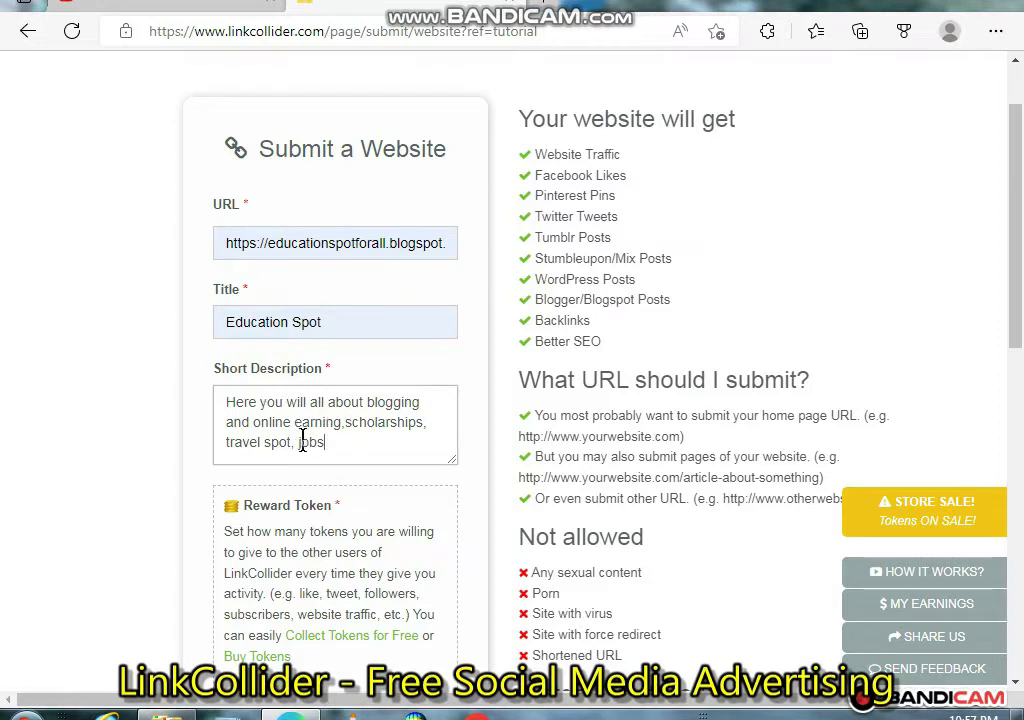
scroll(297, 443, "down", 1)
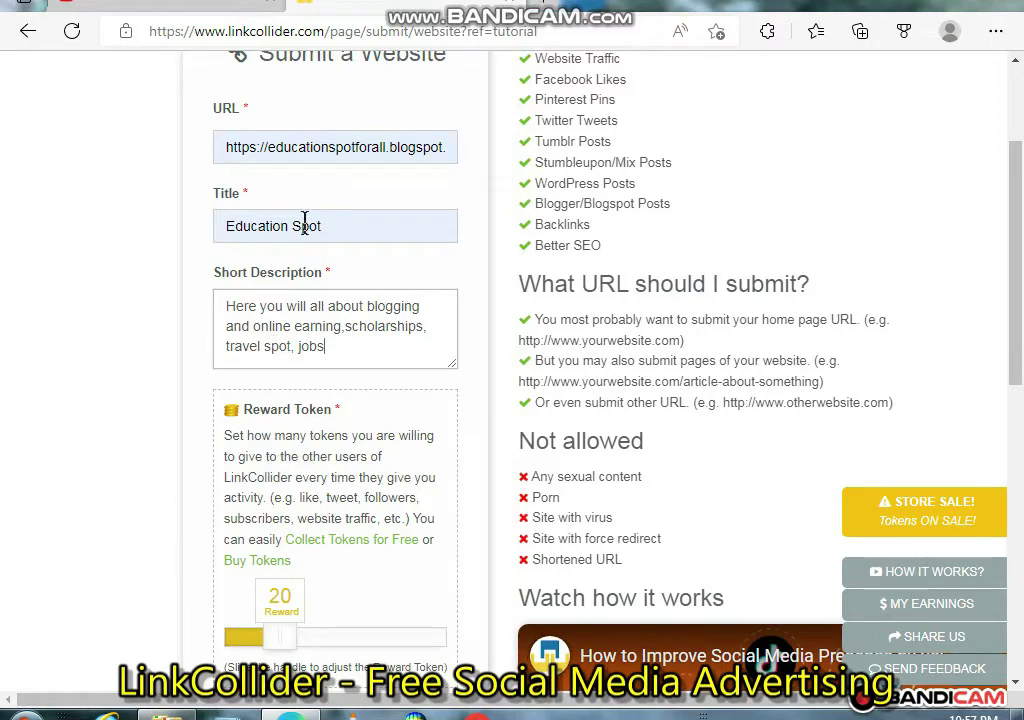
scroll(340, 226, "up", 1)
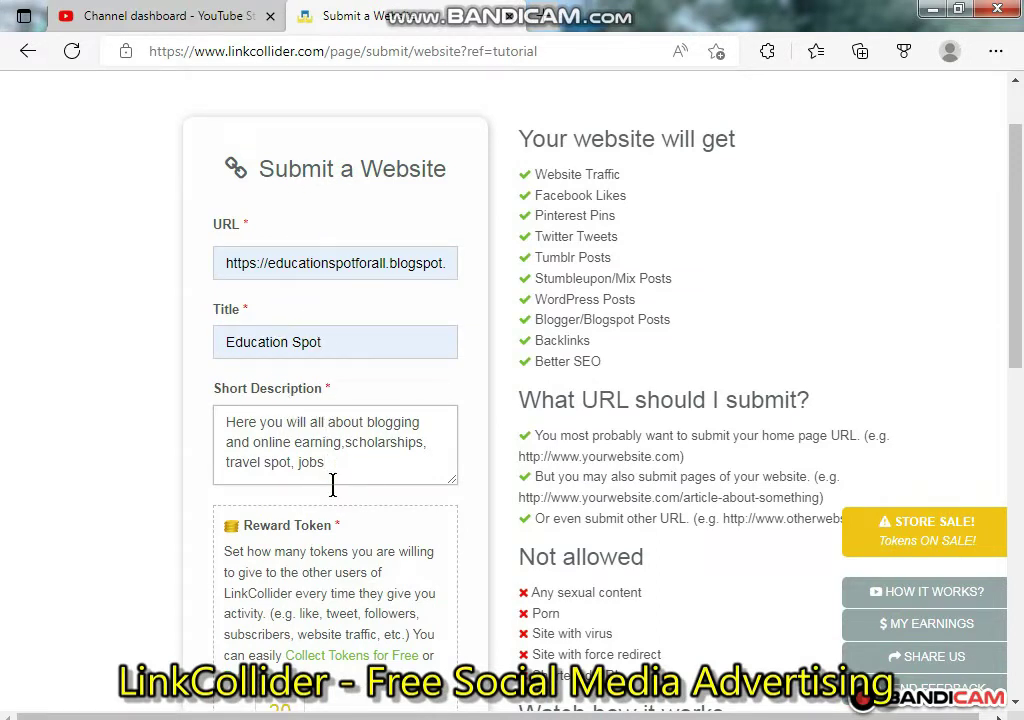
scroll(327, 484, "down", 1)
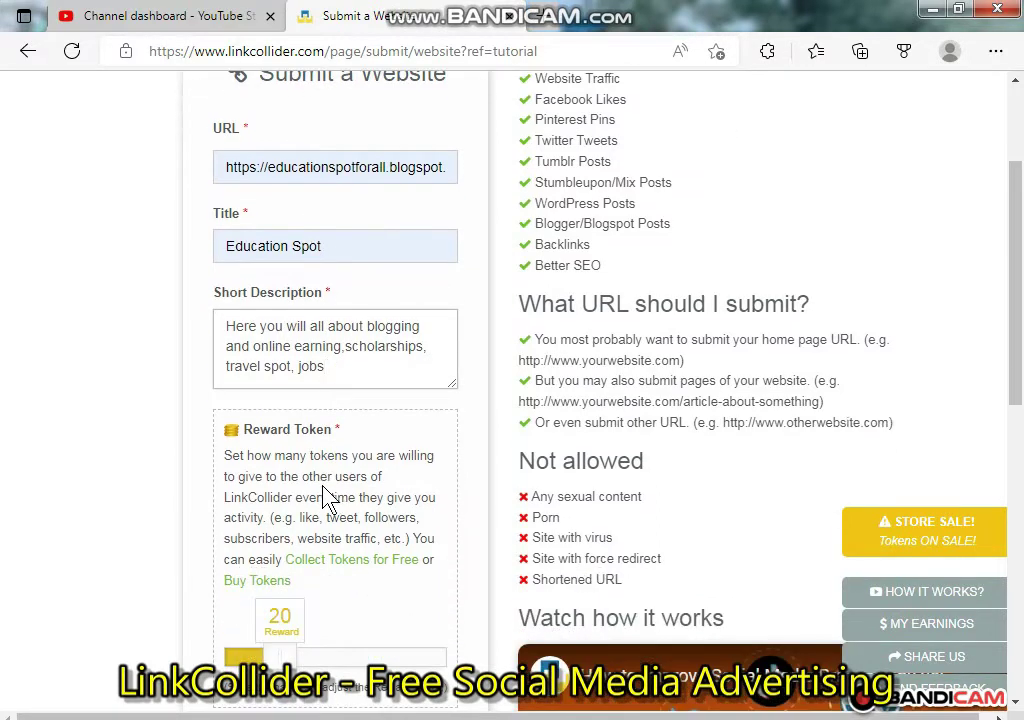
scroll(329, 495, "down", 1)
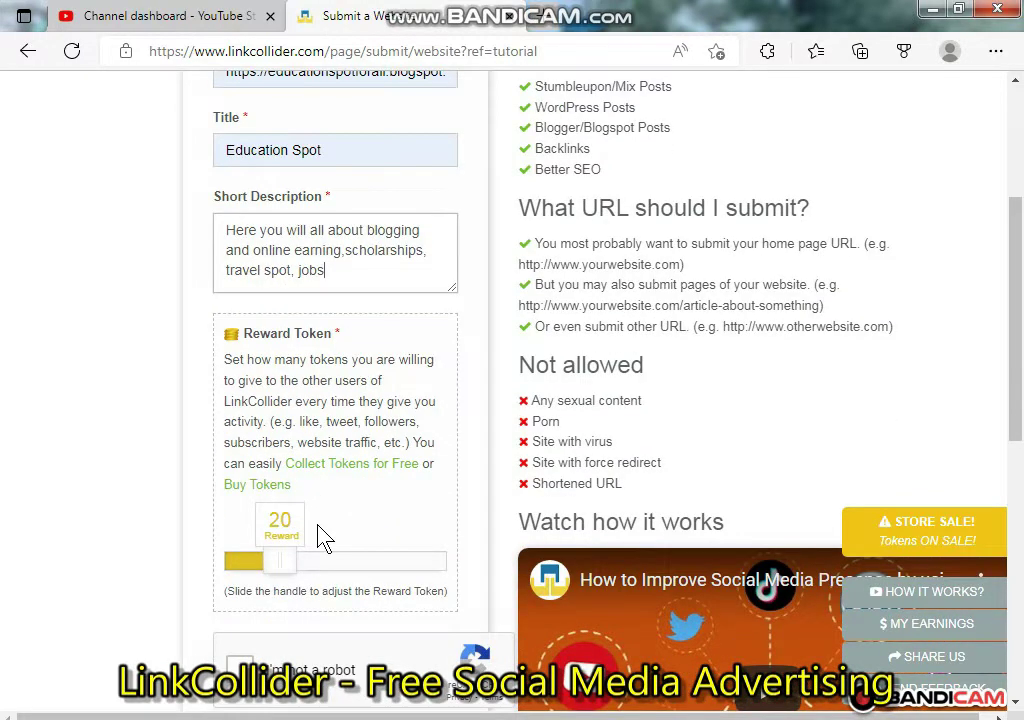
left_click_drag(287, 548, 256, 553)
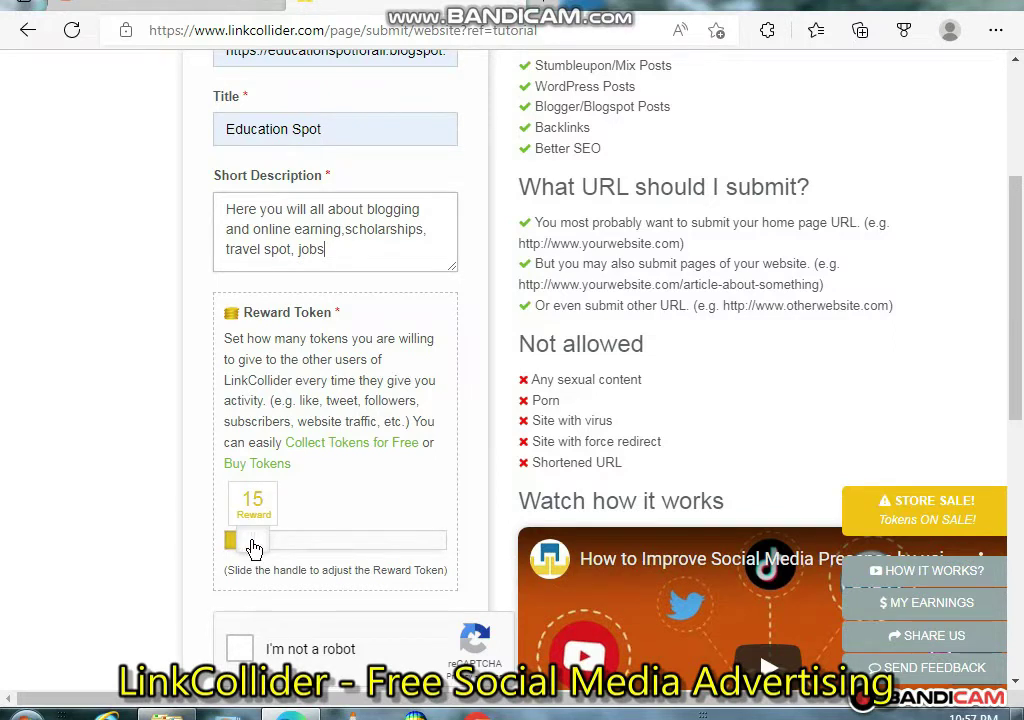
left_click_drag(256, 549, 480, 542)
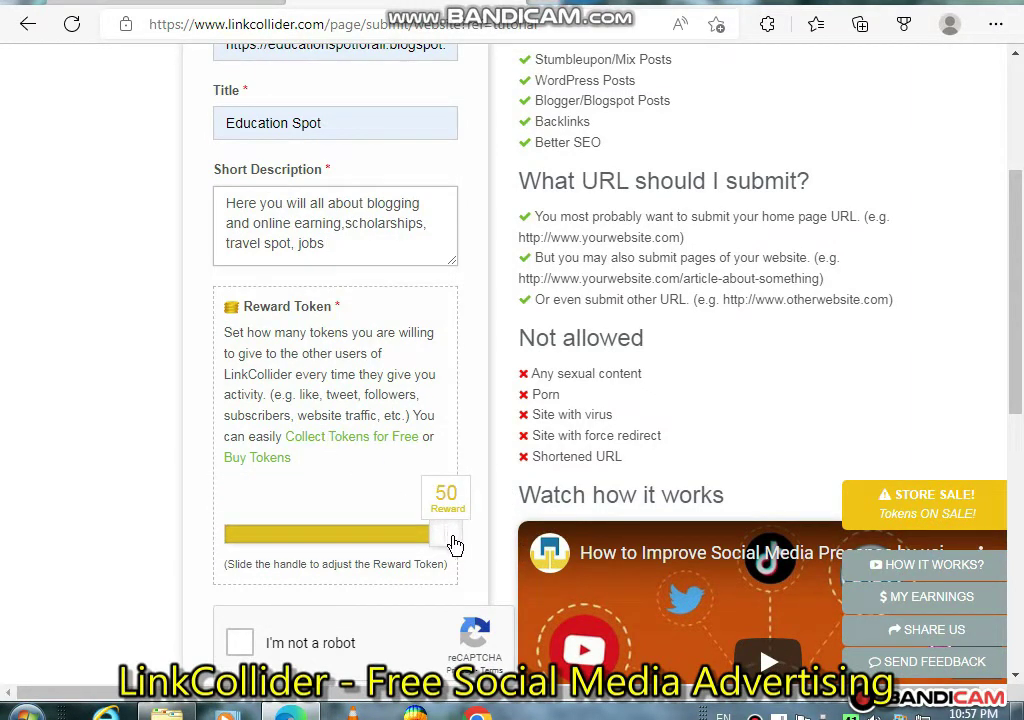
left_click_drag(454, 543, 210, 544)
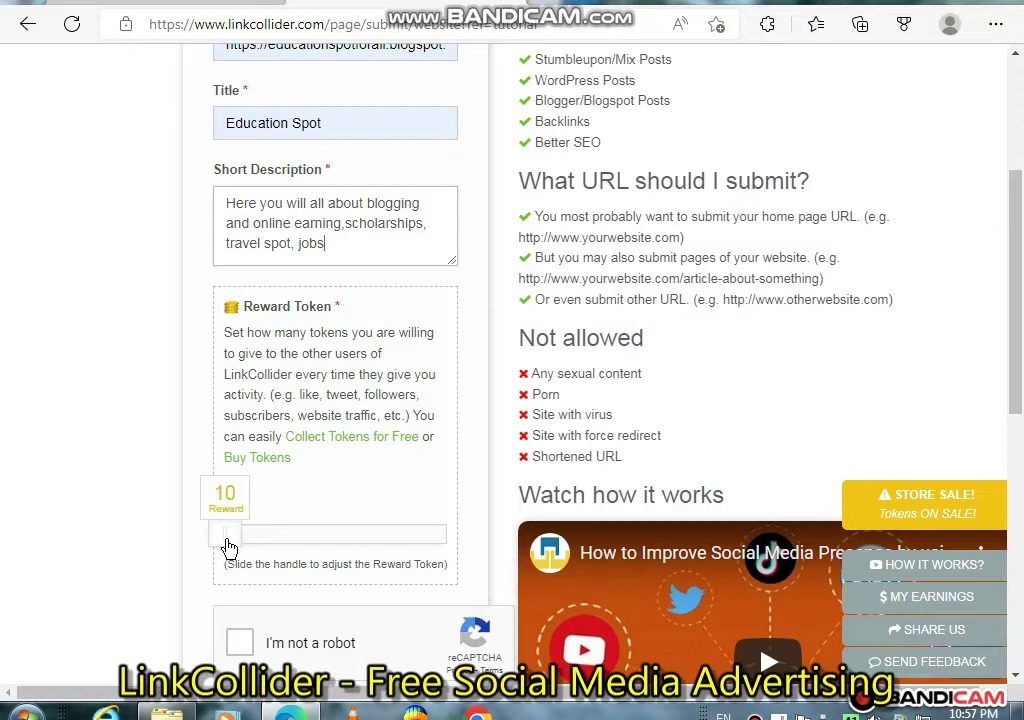
left_click_drag(222, 546, 265, 537)
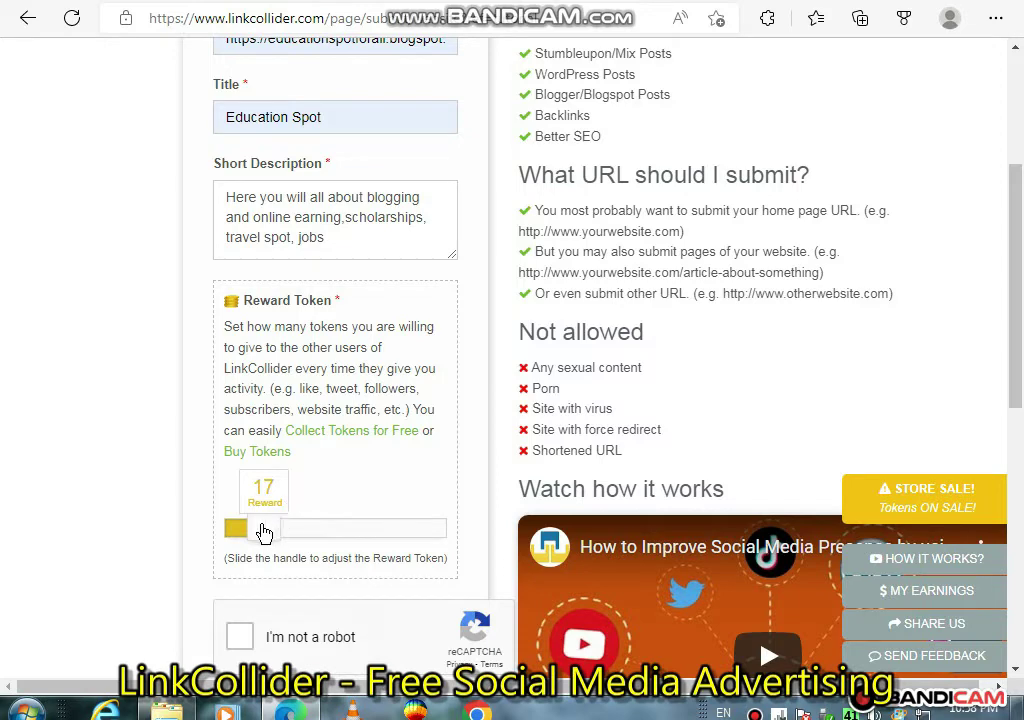
left_click_drag(263, 530, 247, 539)
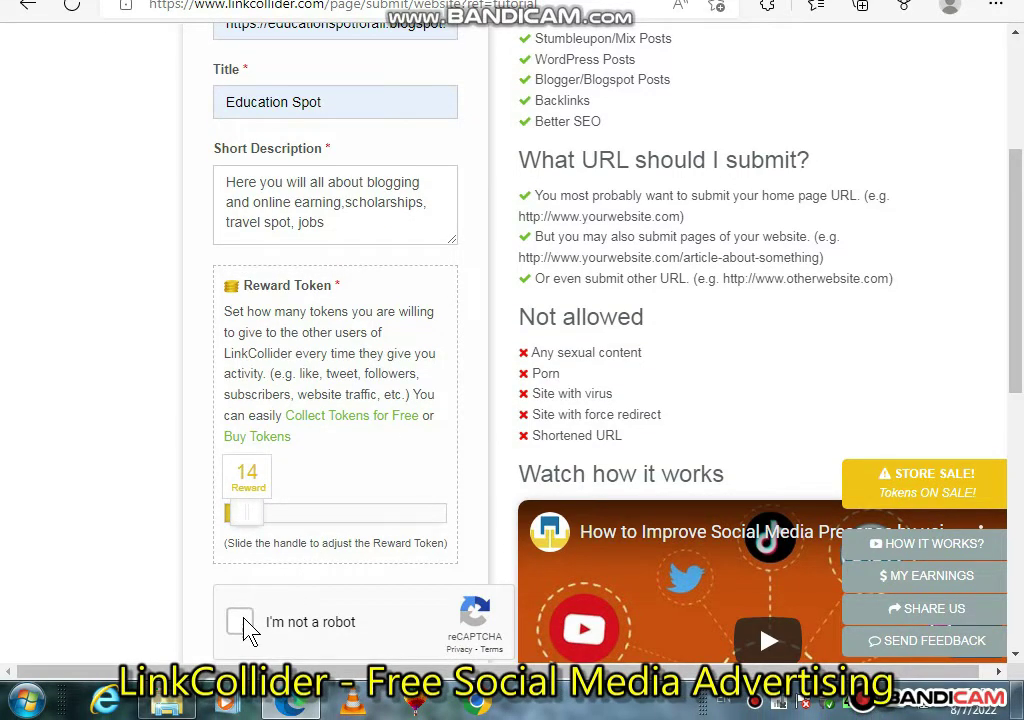
Complete the "I'm not a robot" check on the website submission form.
left_click(240, 621)
scroll(347, 567, "down", 4)
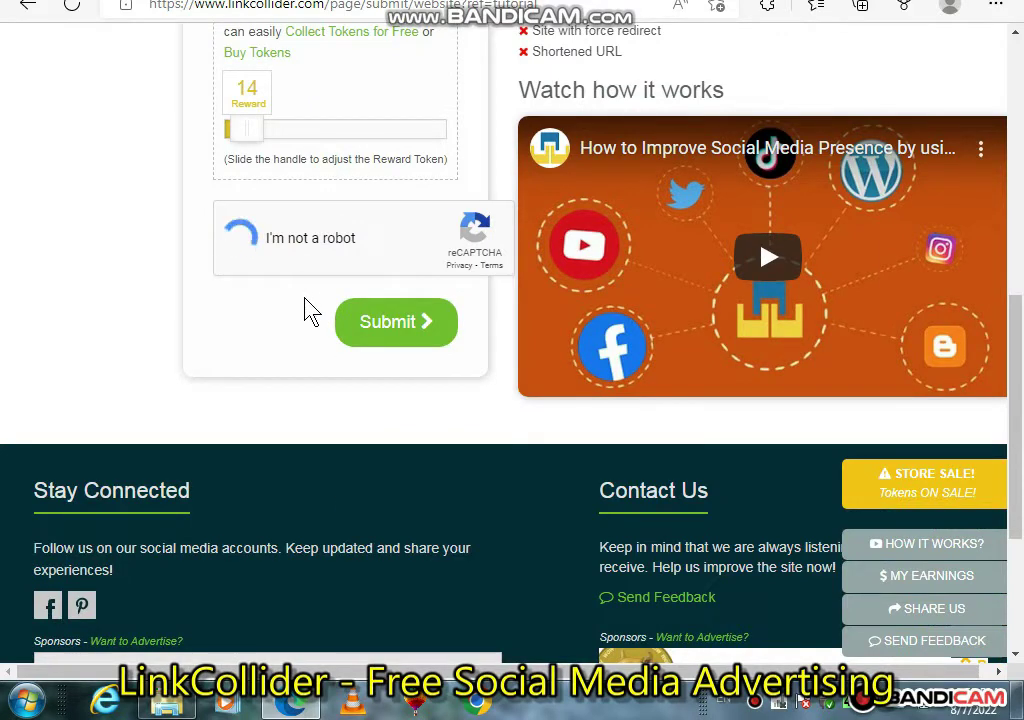
scroll(322, 323, "up", 7)
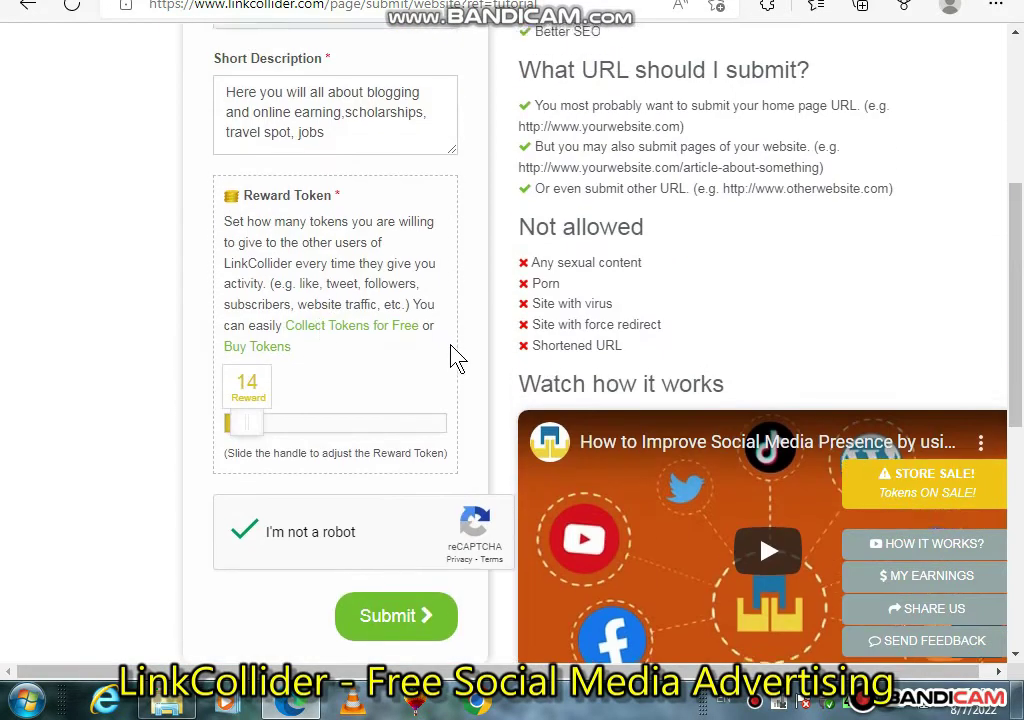
scroll(342, 280, "down", 3)
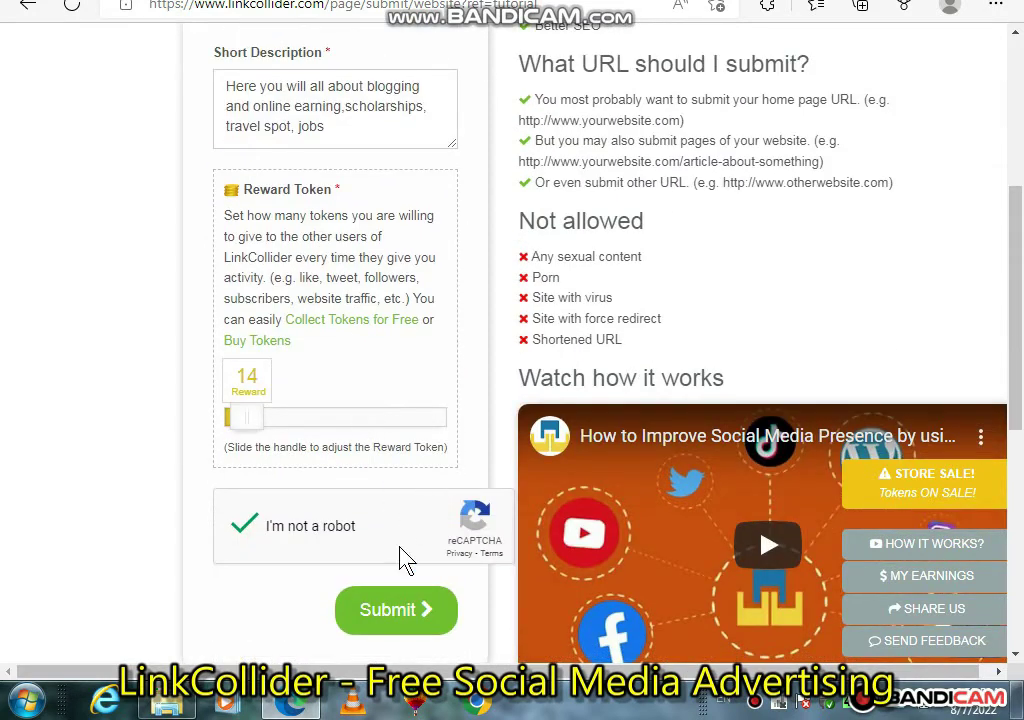
Submit the completed website form and continue to collecting tokens.
left_click(383, 628)
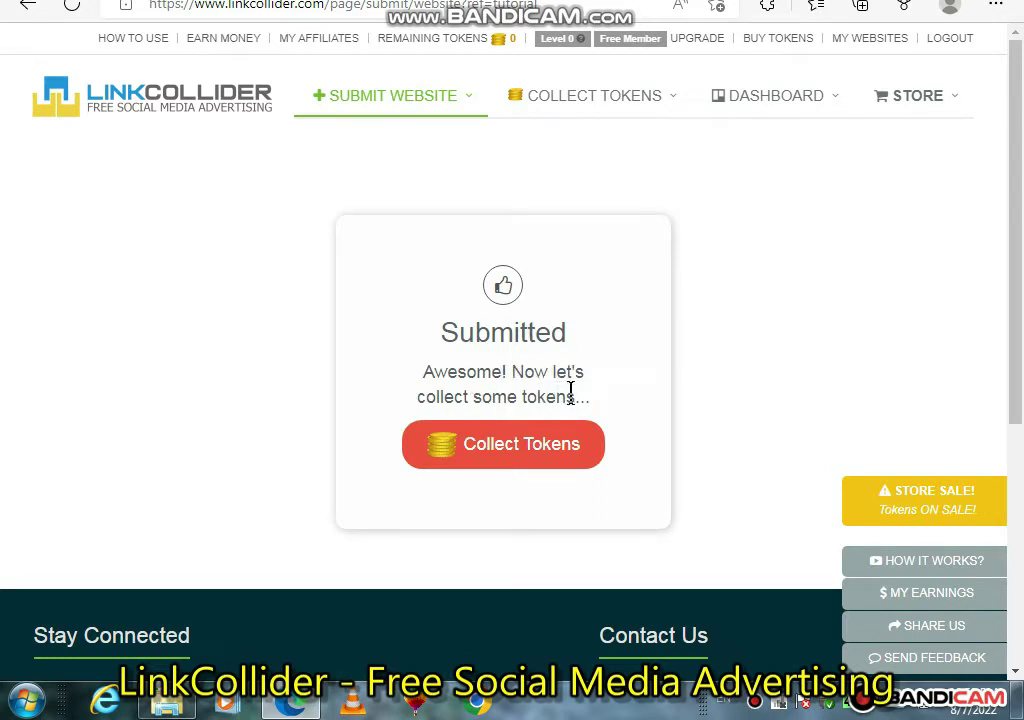
left_click(507, 450)
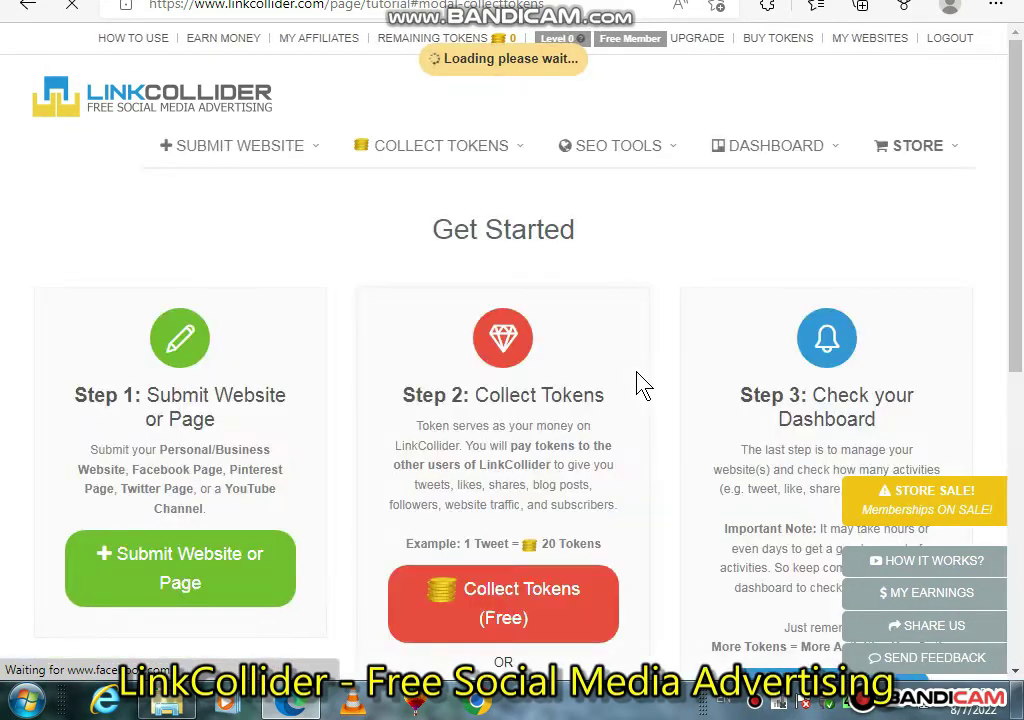
Review the ways to collect tokens and choose the high-reward "Like a website" activity.
scroll(515, 388, "down", 2)
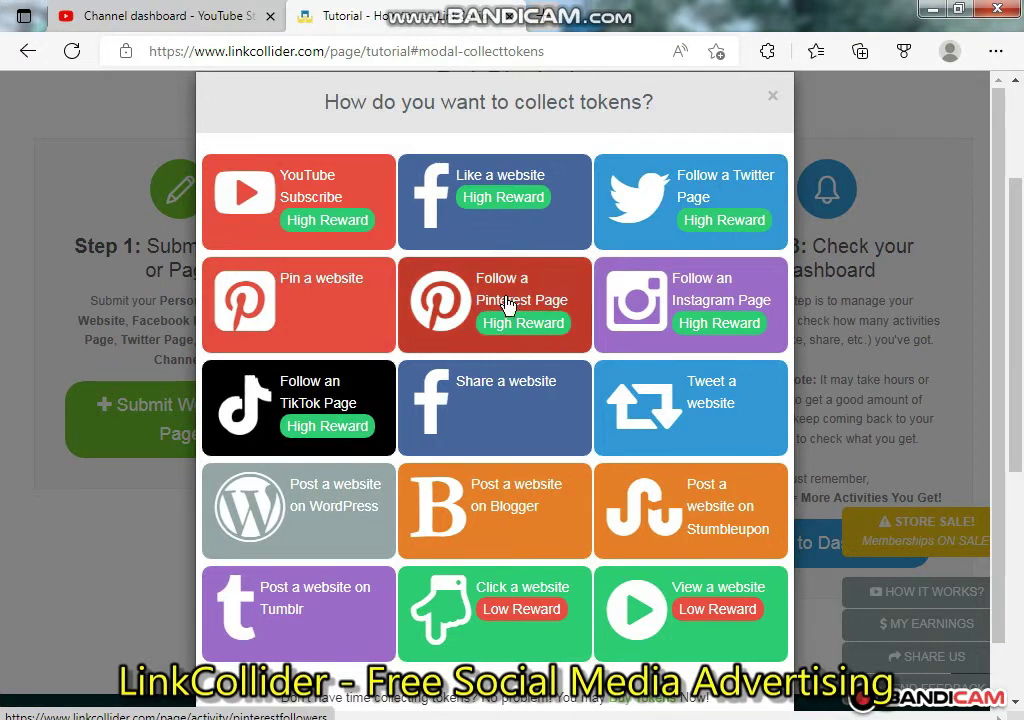
scroll(645, 411, "down", 1)
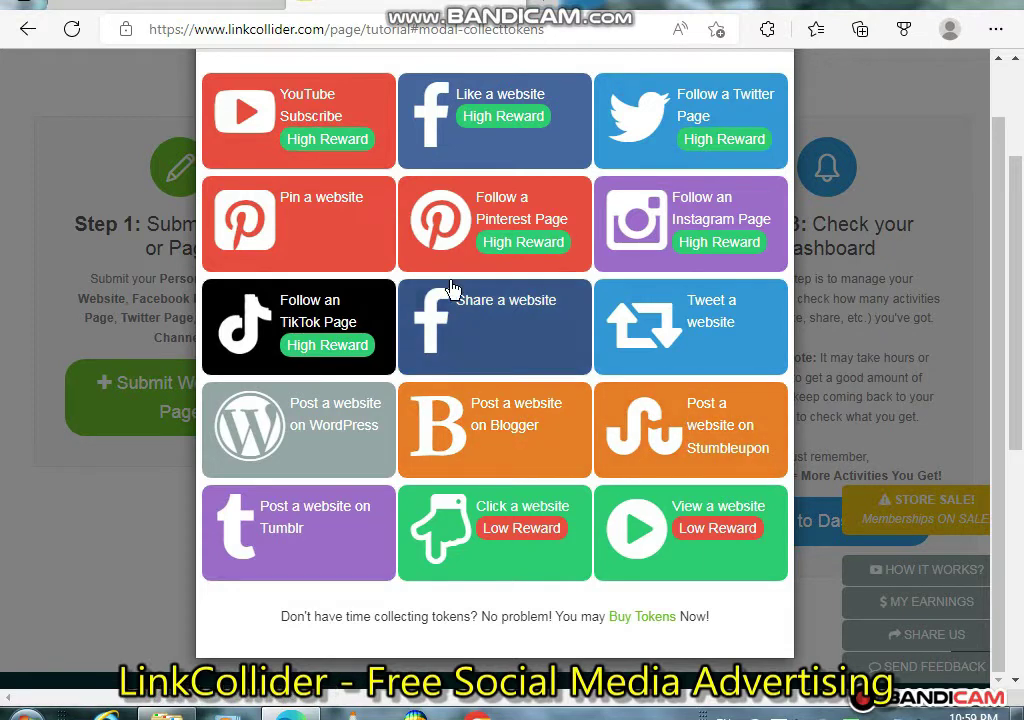
scroll(509, 355, "up", 1)
scroll(510, 320, "up", 2)
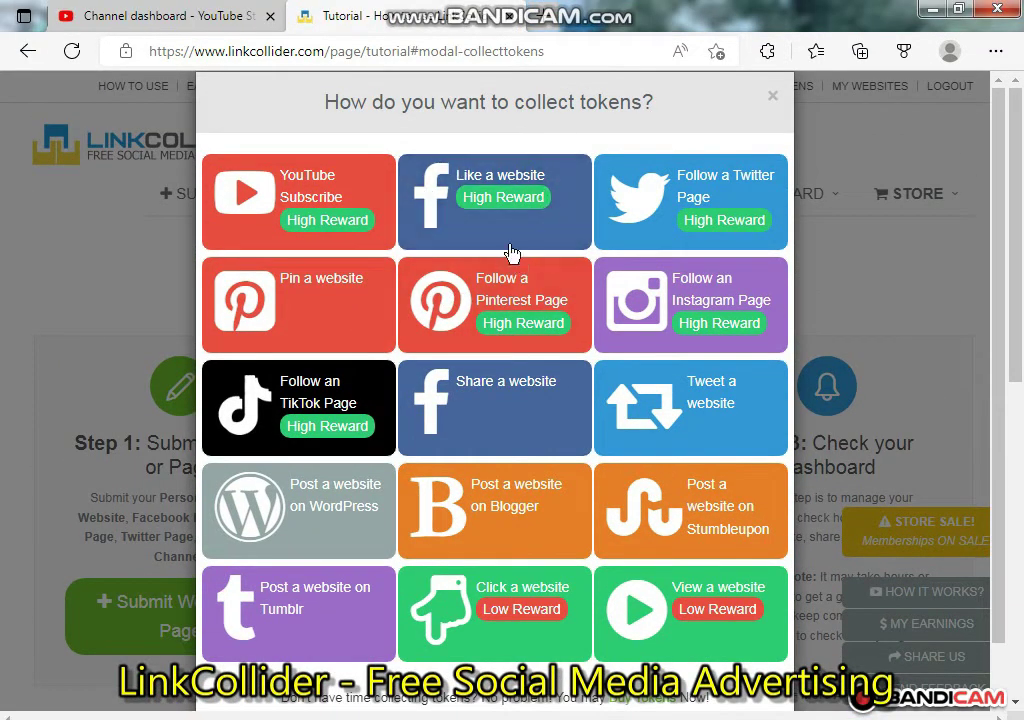
left_click(507, 202)
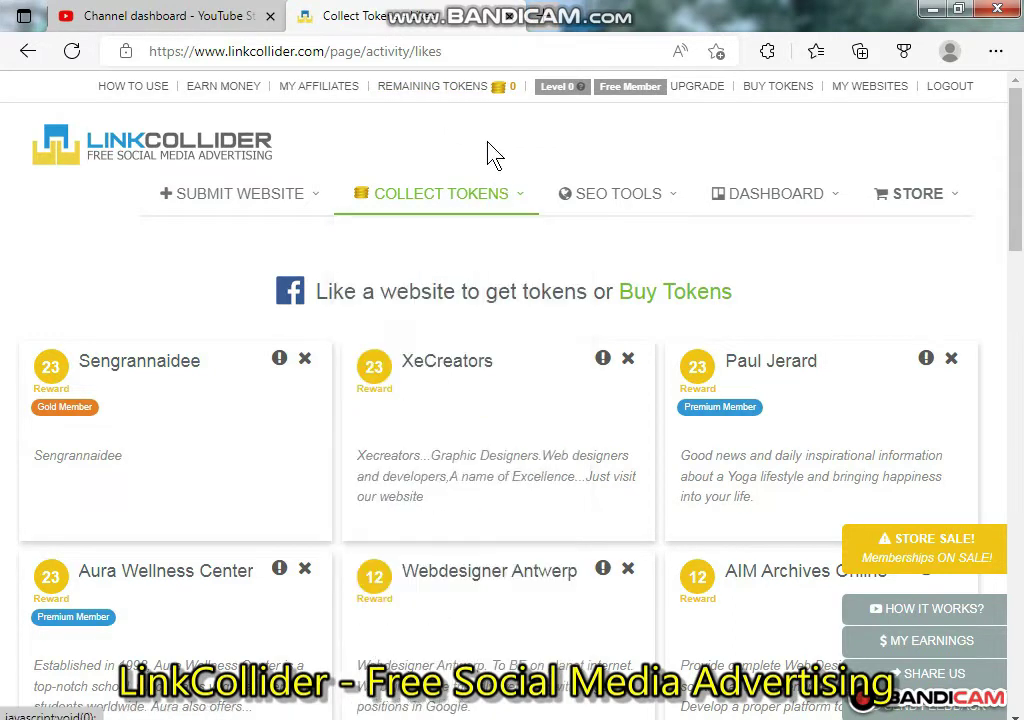
Examine the listed websites to like and the reward tokens each one offers.
mouse_move(438, 243)
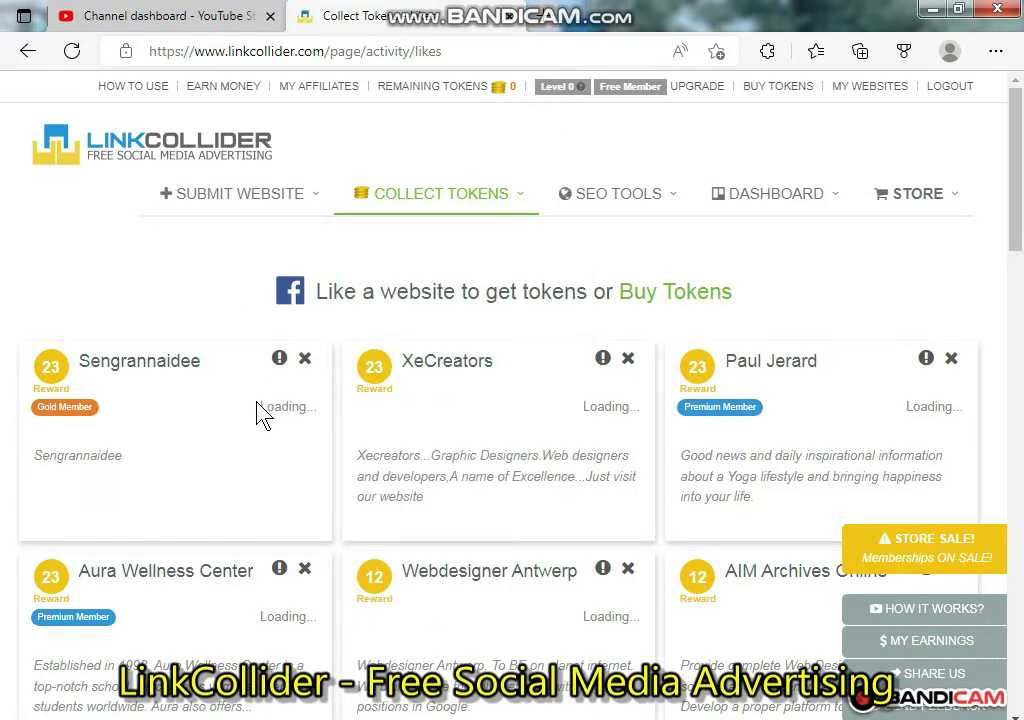
scroll(365, 440, "down", 3)
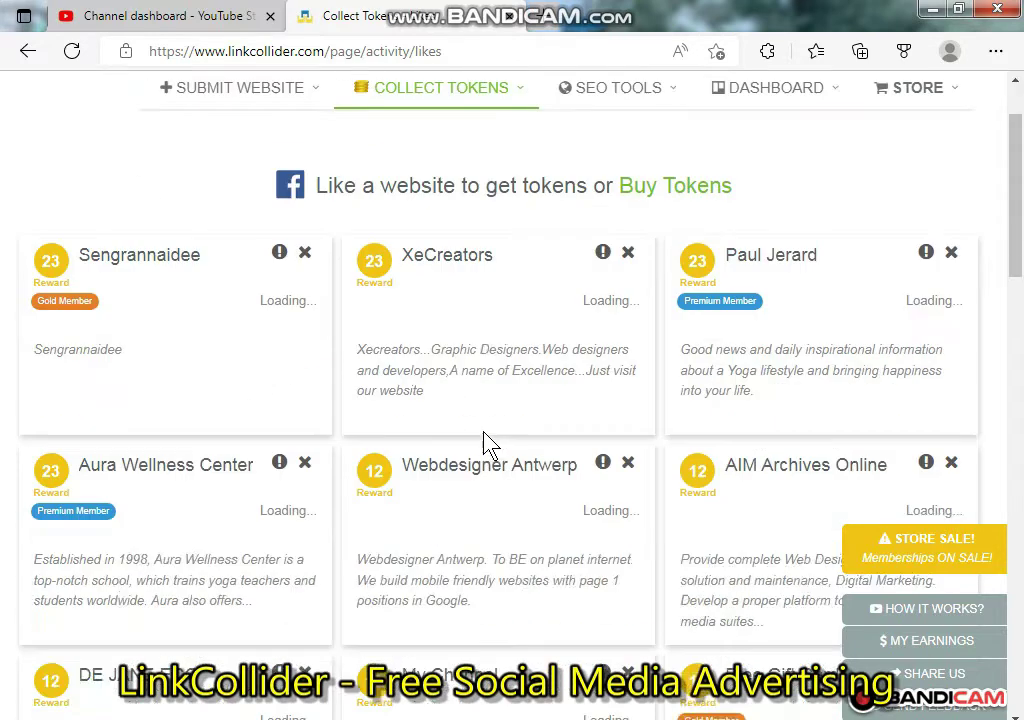
scroll(592, 437, "up", 2)
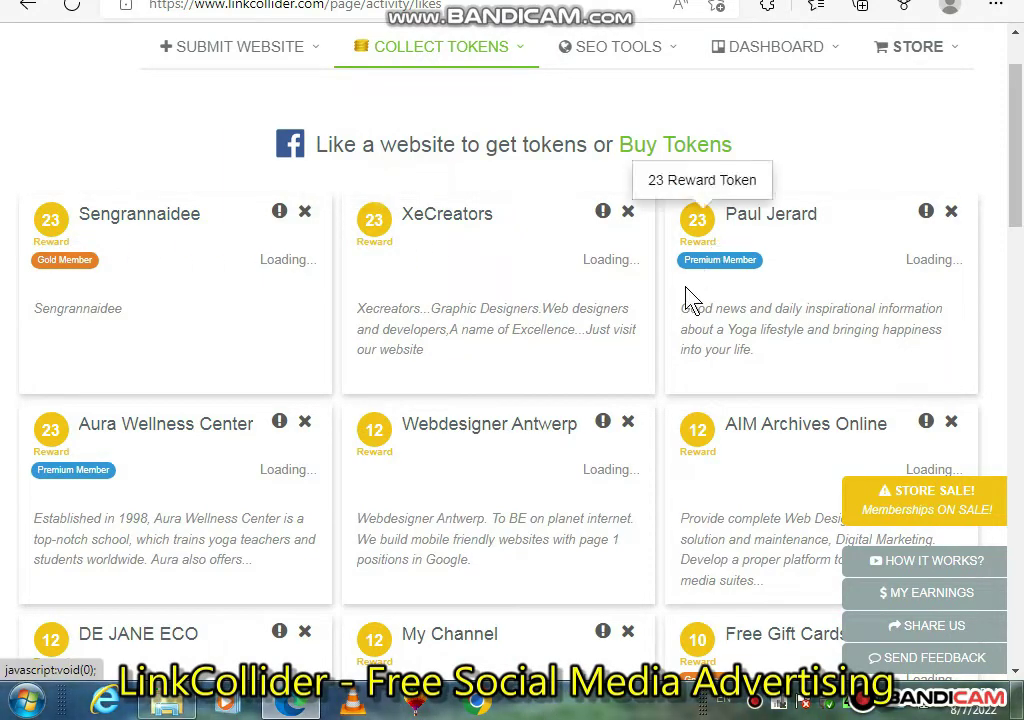
scroll(165, 304, "down", 1)
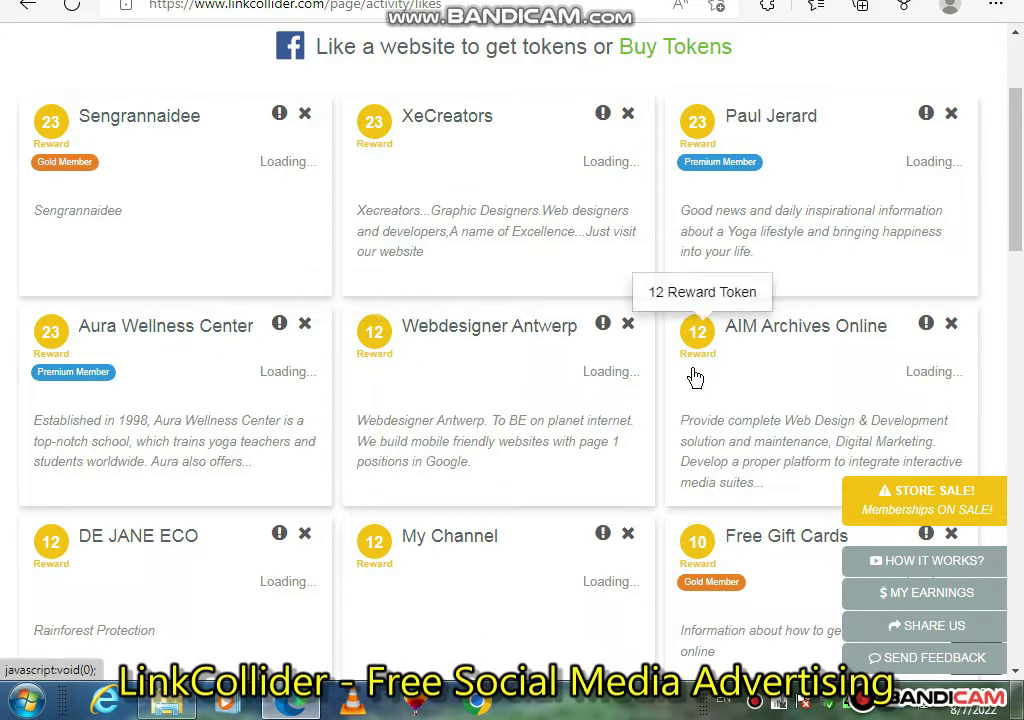
scroll(695, 380, "down", 2)
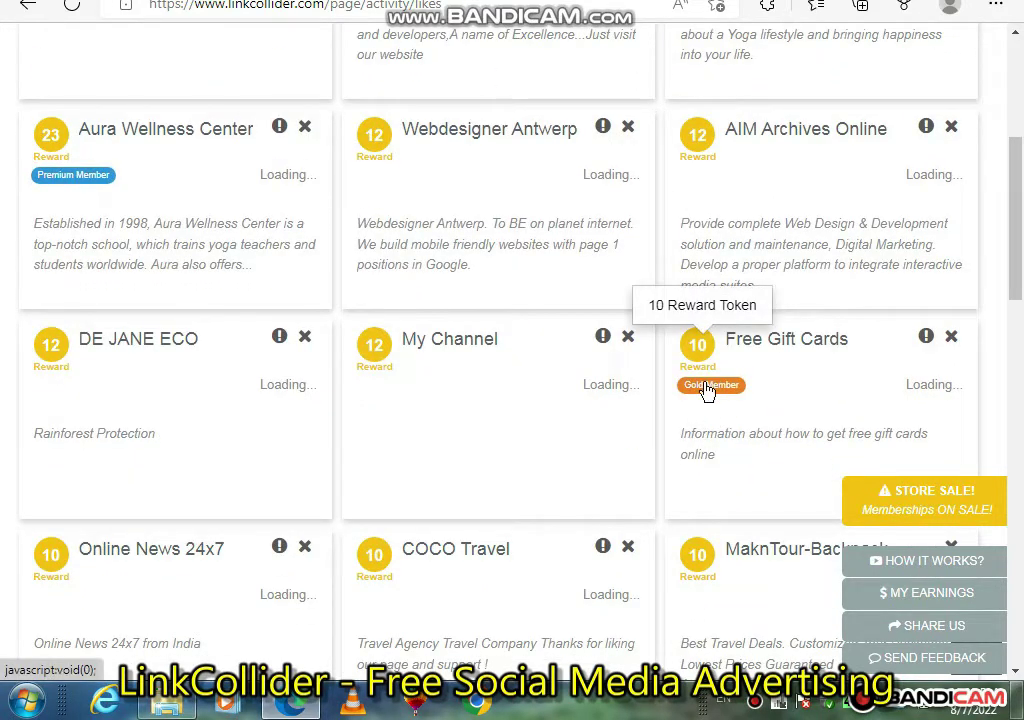
scroll(690, 410, "down", 1)
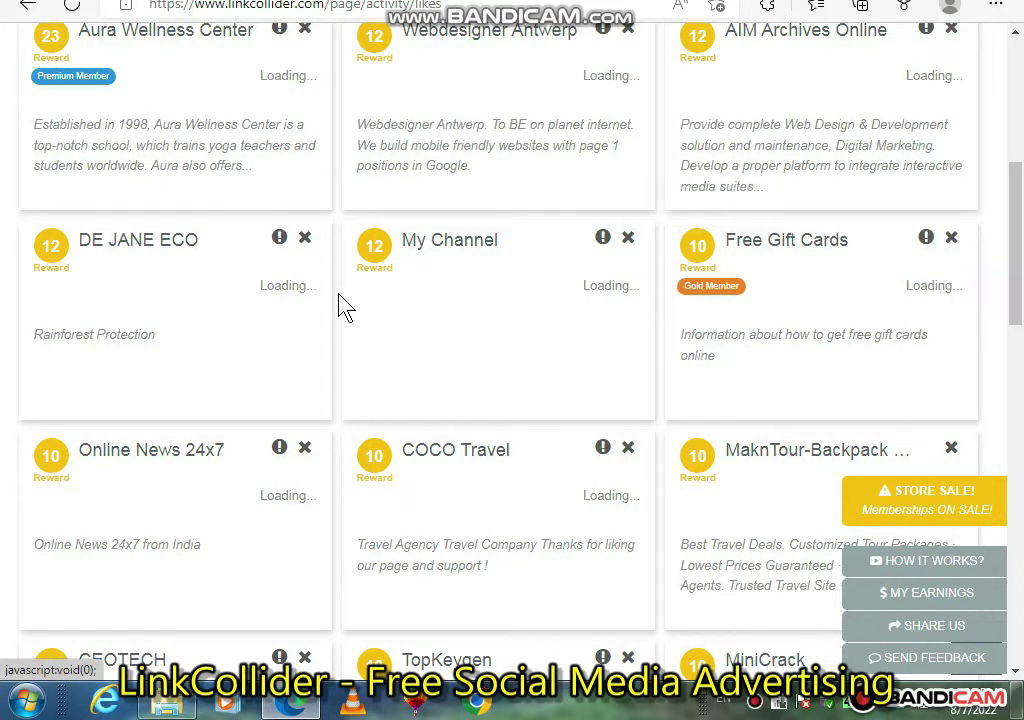
scroll(340, 305, "up", 1)
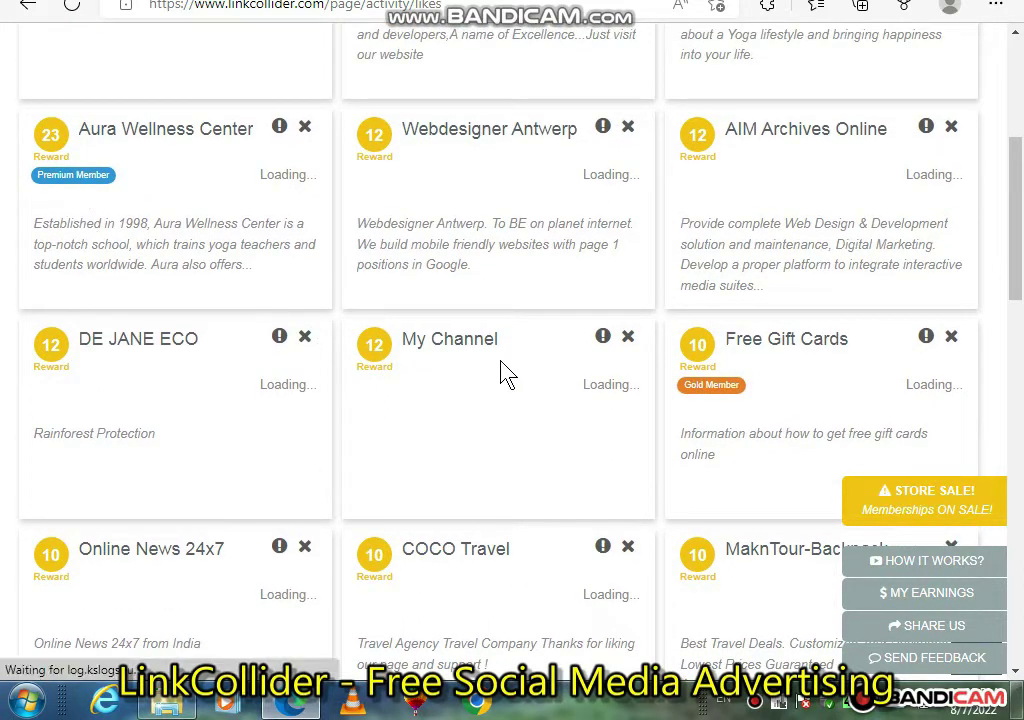
scroll(507, 373, "up", 3)
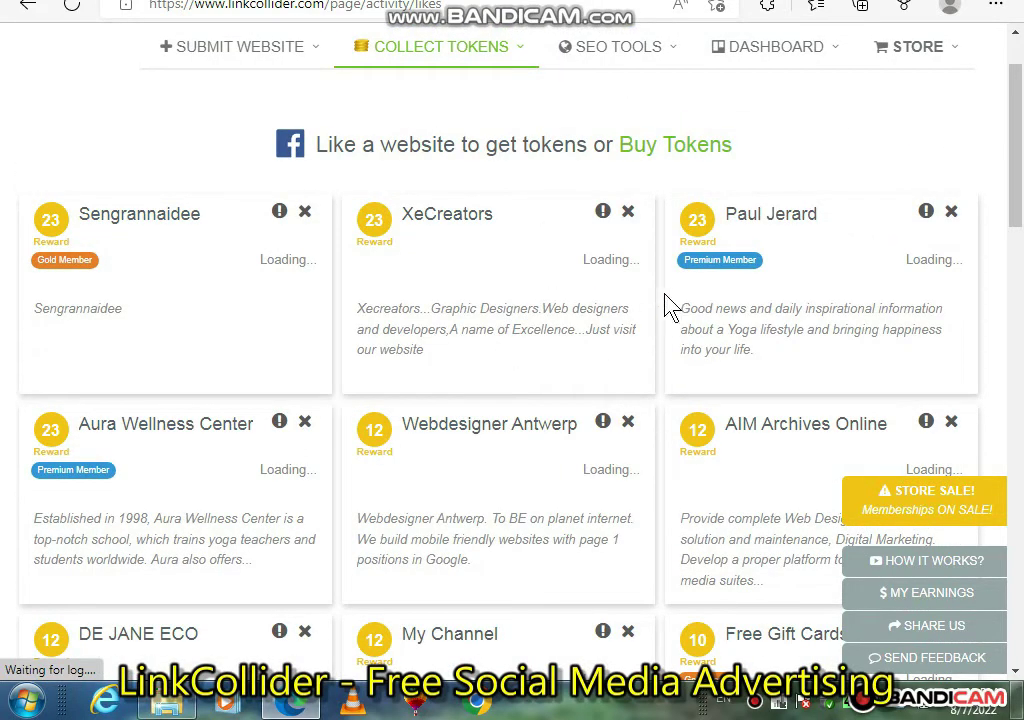
scroll(300, 365, "down", 5)
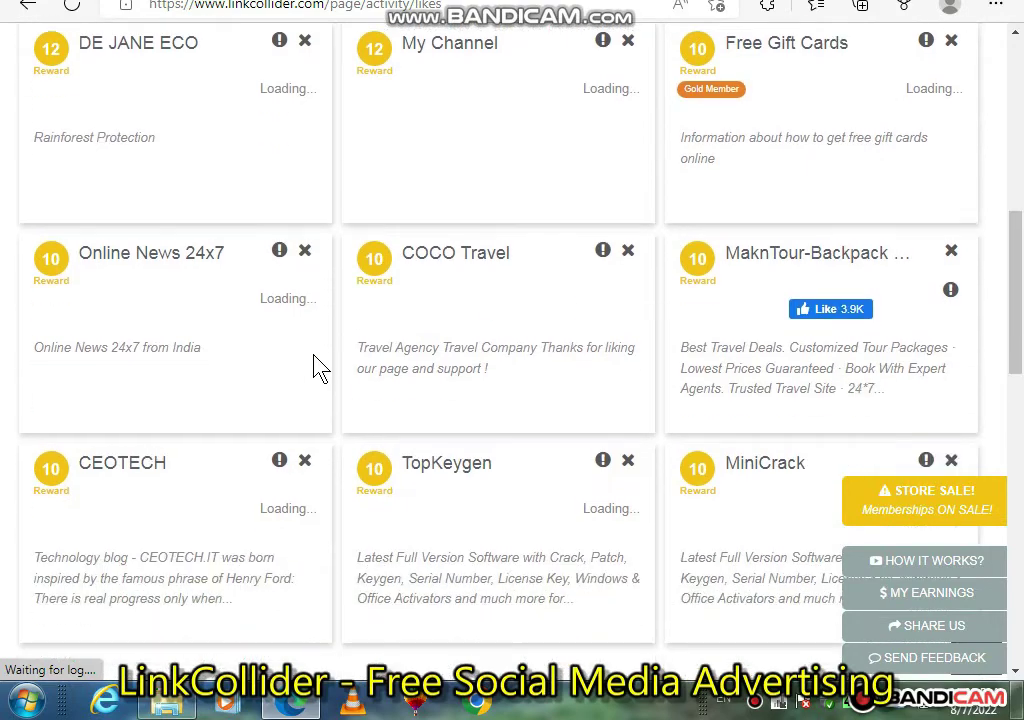
Like the Sengrannaidee page on Facebook to collect its token reward.
scroll(315, 365, "up", 7)
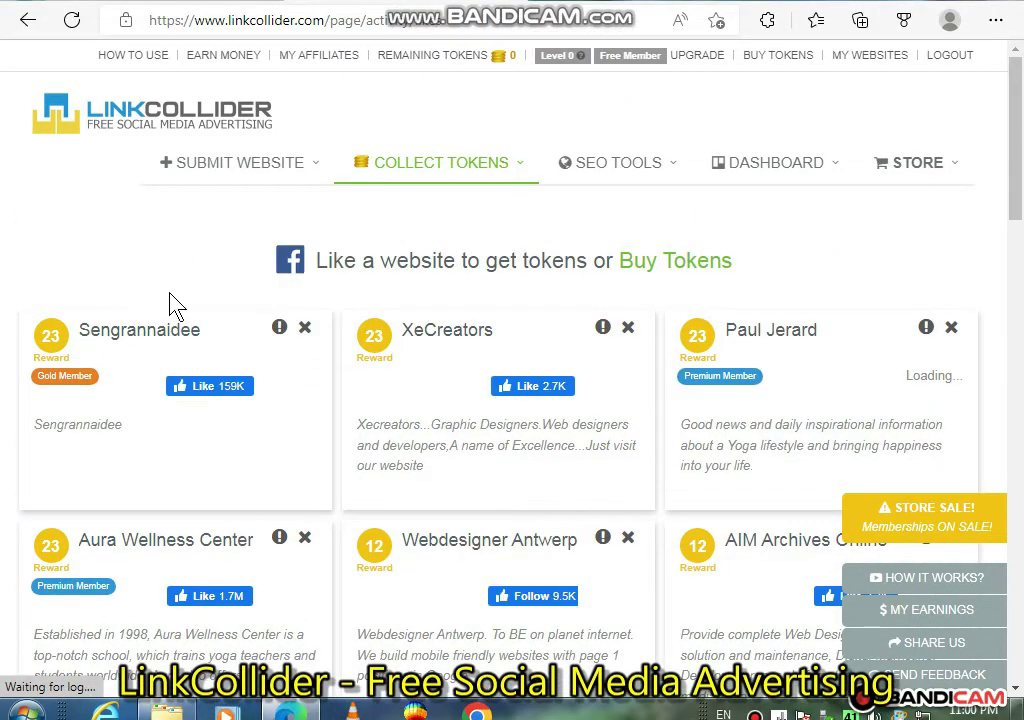
left_click(211, 371)
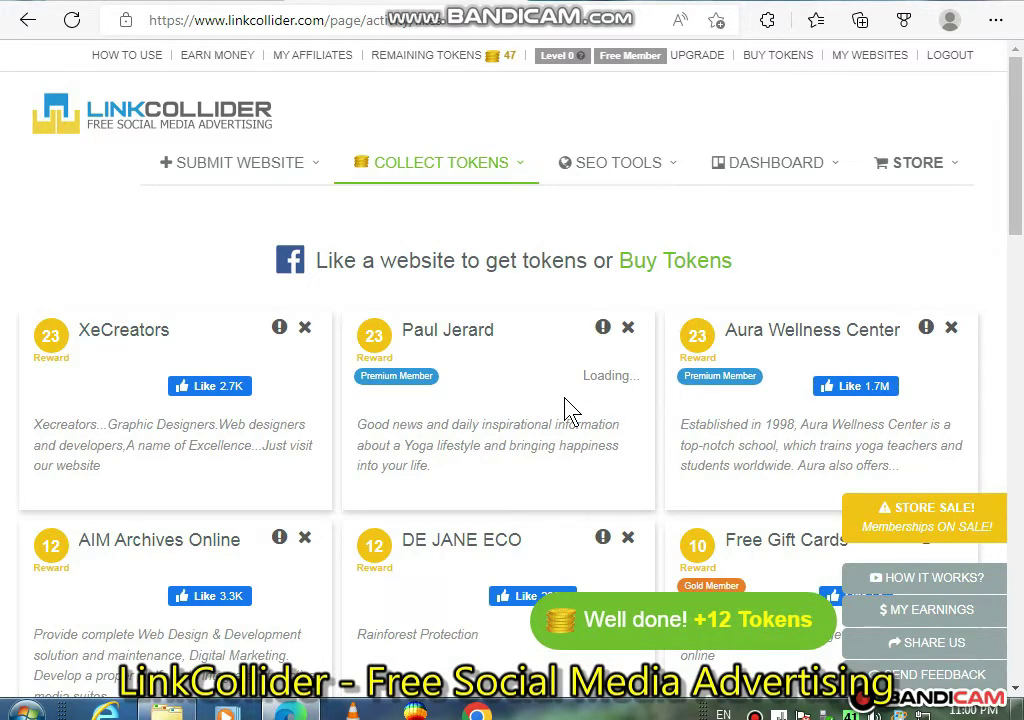
scroll(660, 565, "down", 1)
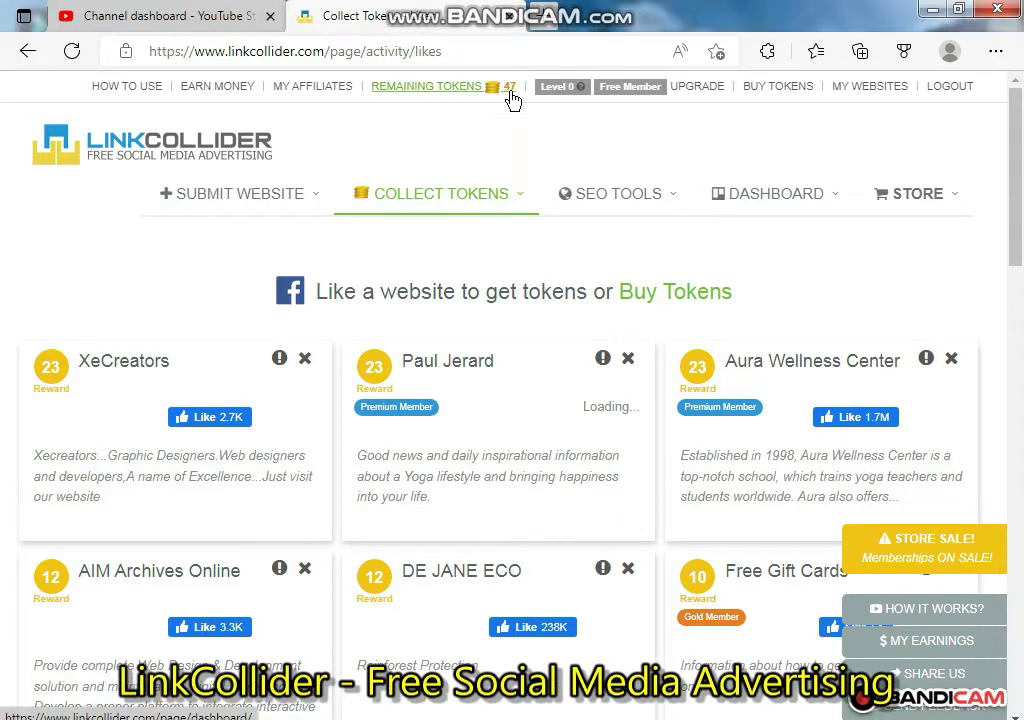
Review the remaining token balance, the token-collecting activities and the pages still available for likes.
mouse_move(440, 193)
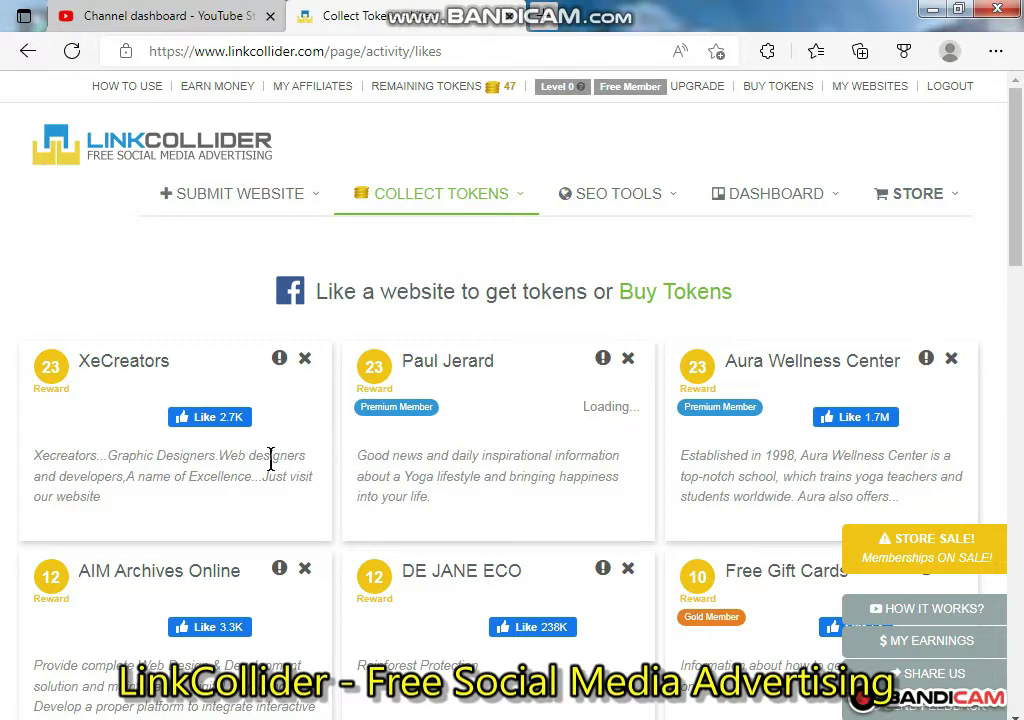
scroll(270, 462, "down", 2)
scroll(393, 373, "up", 2)
scroll(515, 93, "down", 1)
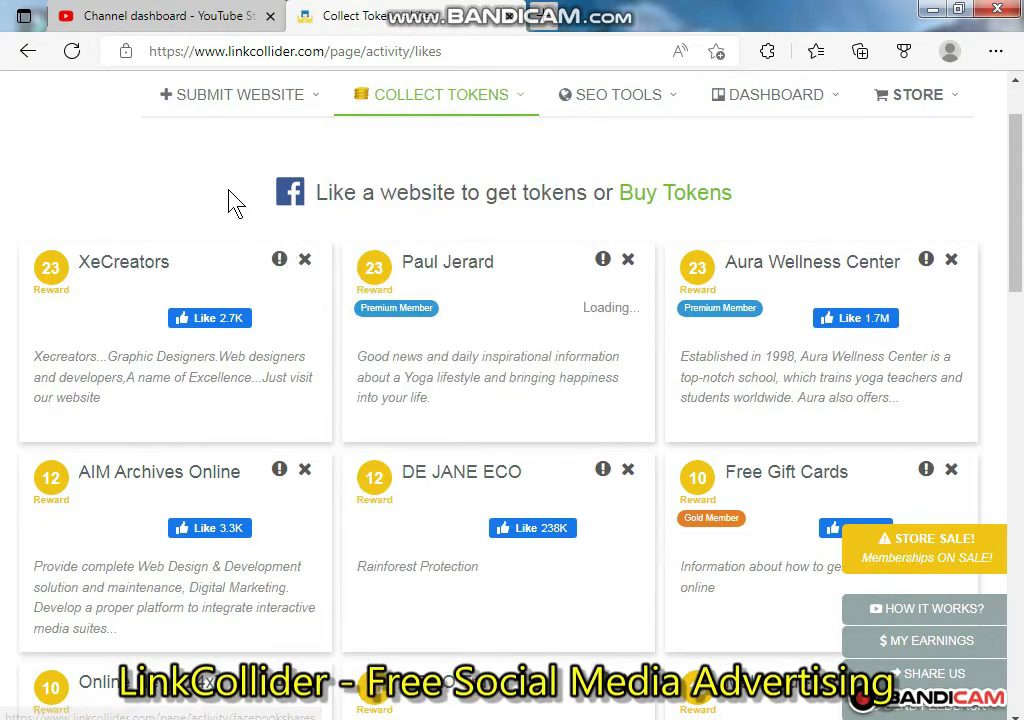
scroll(318, 245, "up", 1)
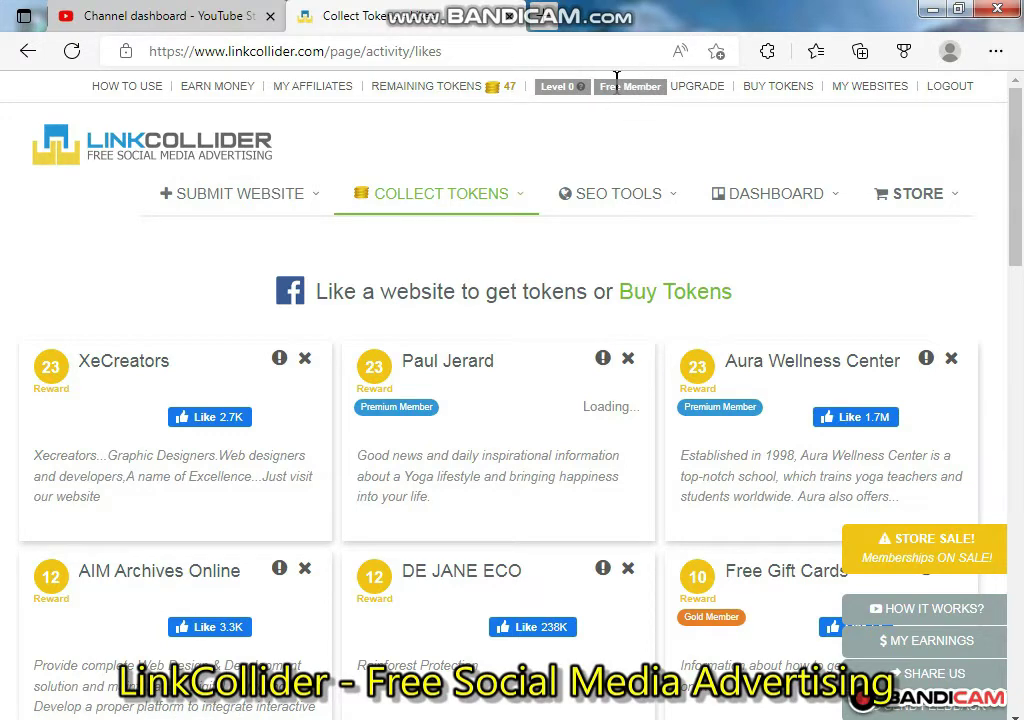
mouse_move(491, 199)
scroll(199, 370, "down", 4)
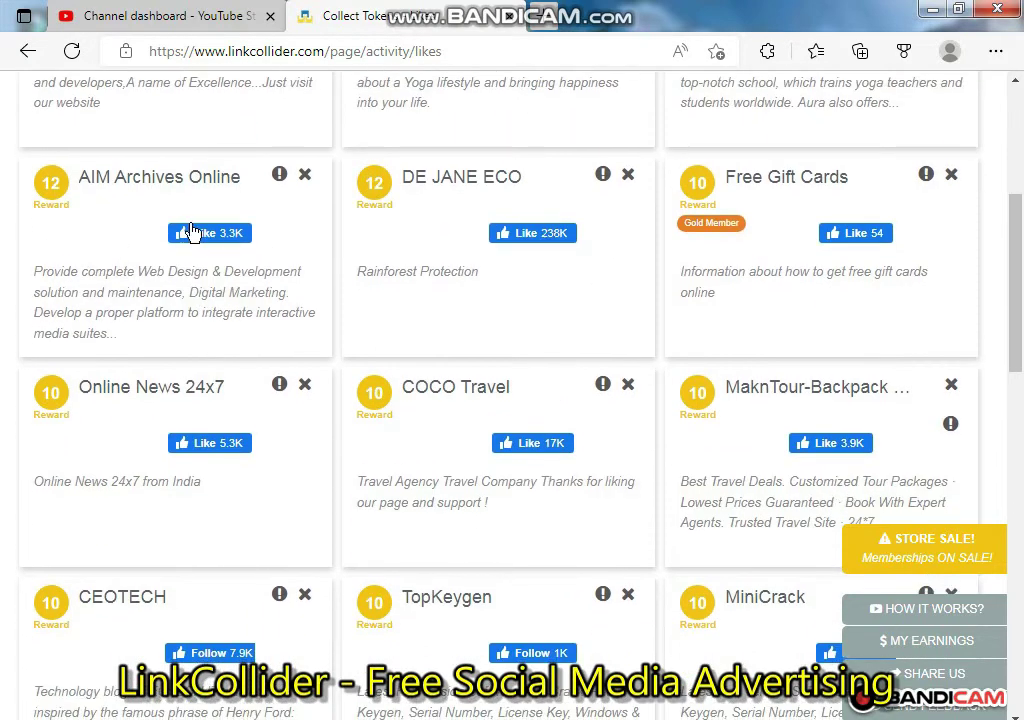
Like the Aura Wellness Center page on Facebook and approve the like to collect its token reward.
scroll(193, 232, "up", 3)
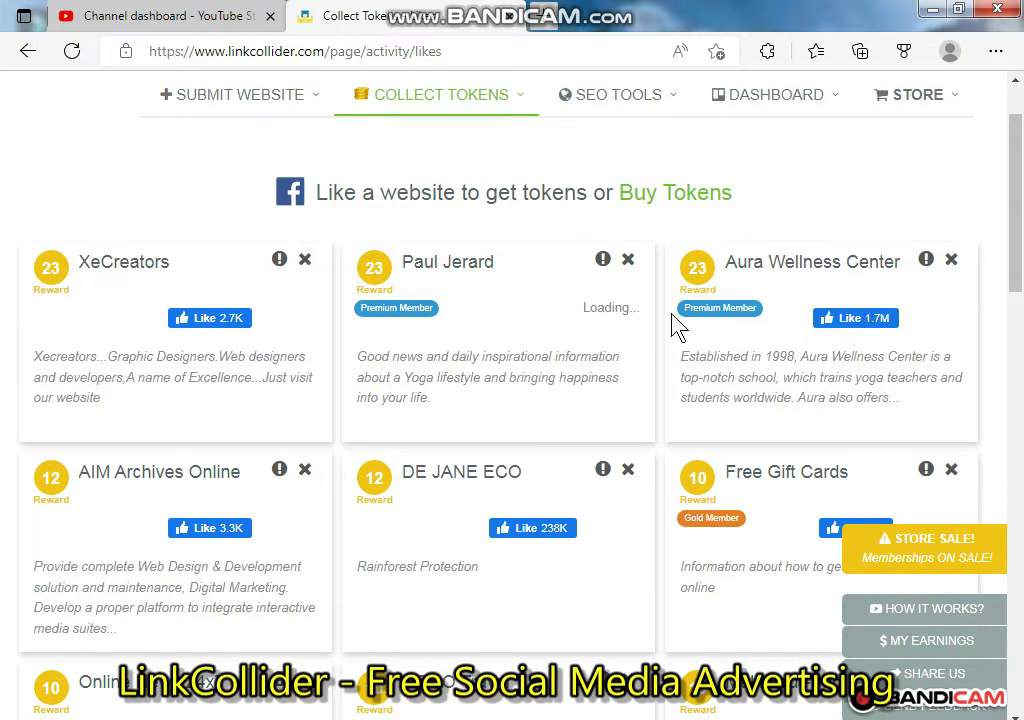
left_click(851, 320)
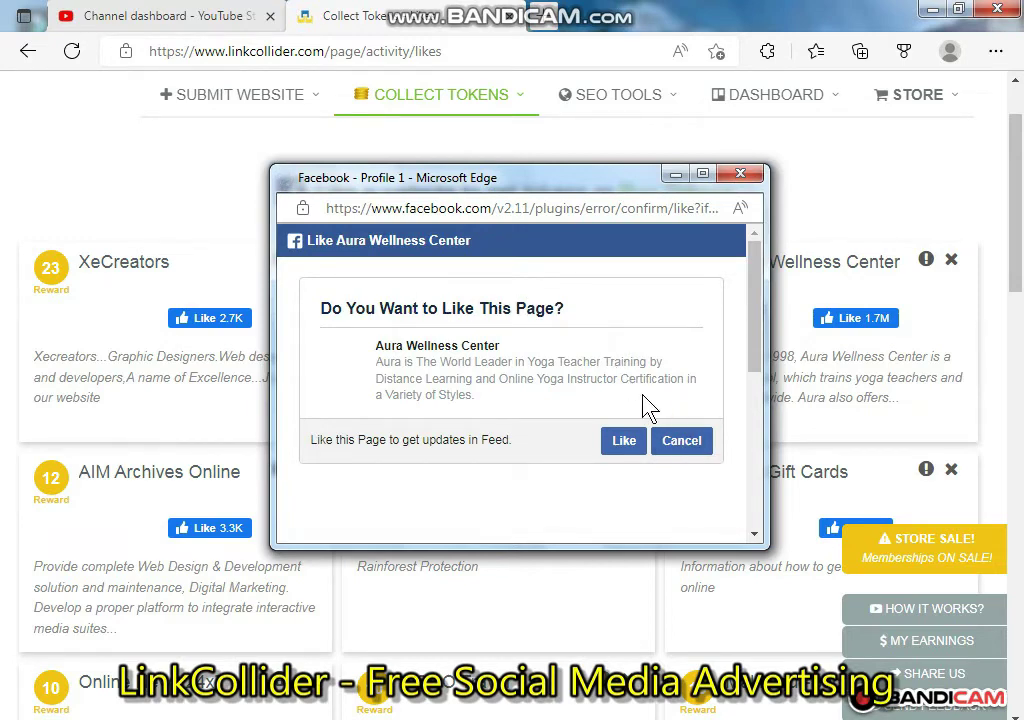
left_click(622, 441)
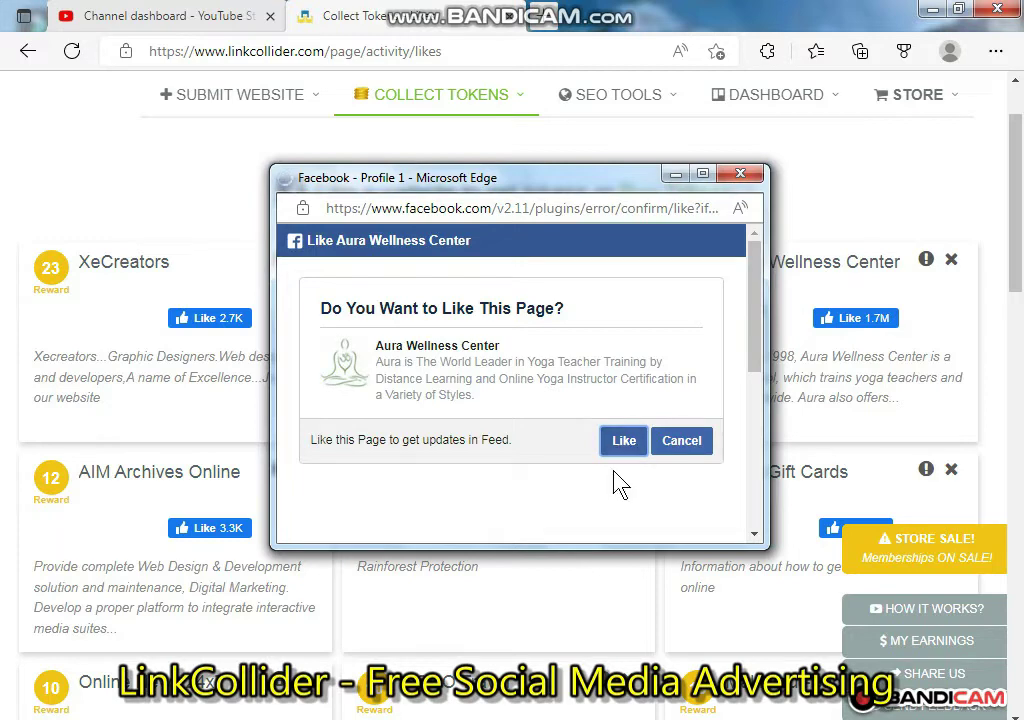
left_click(622, 455)
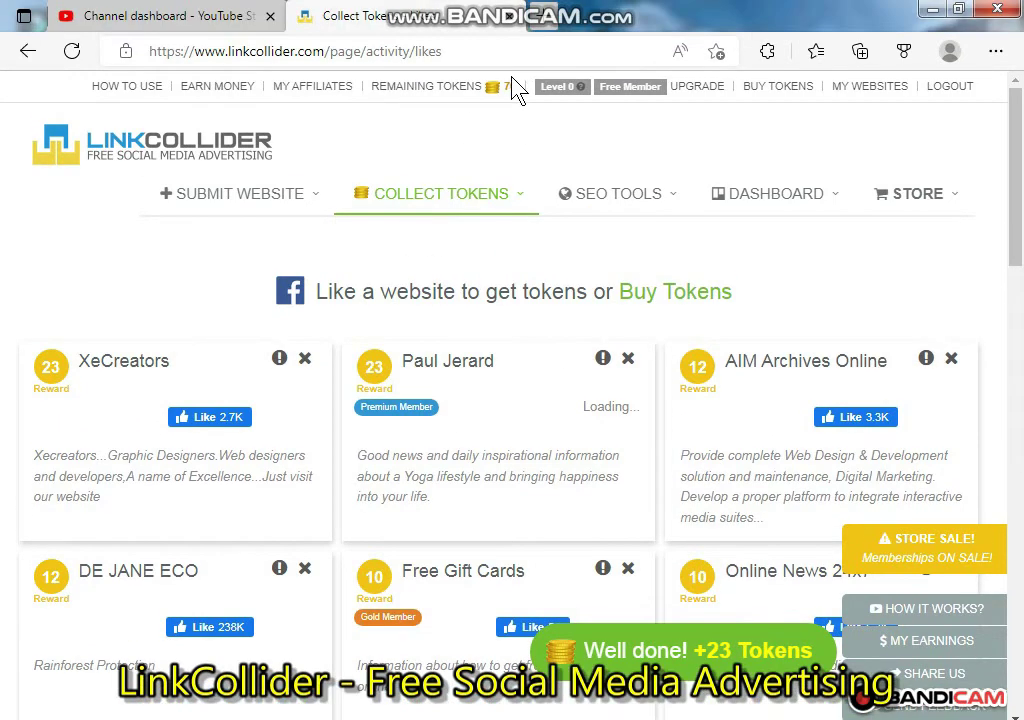
Like the AIM Archives Online page on Facebook and approve the like to collect its token reward.
mouse_move(618, 145)
left_click(850, 420)
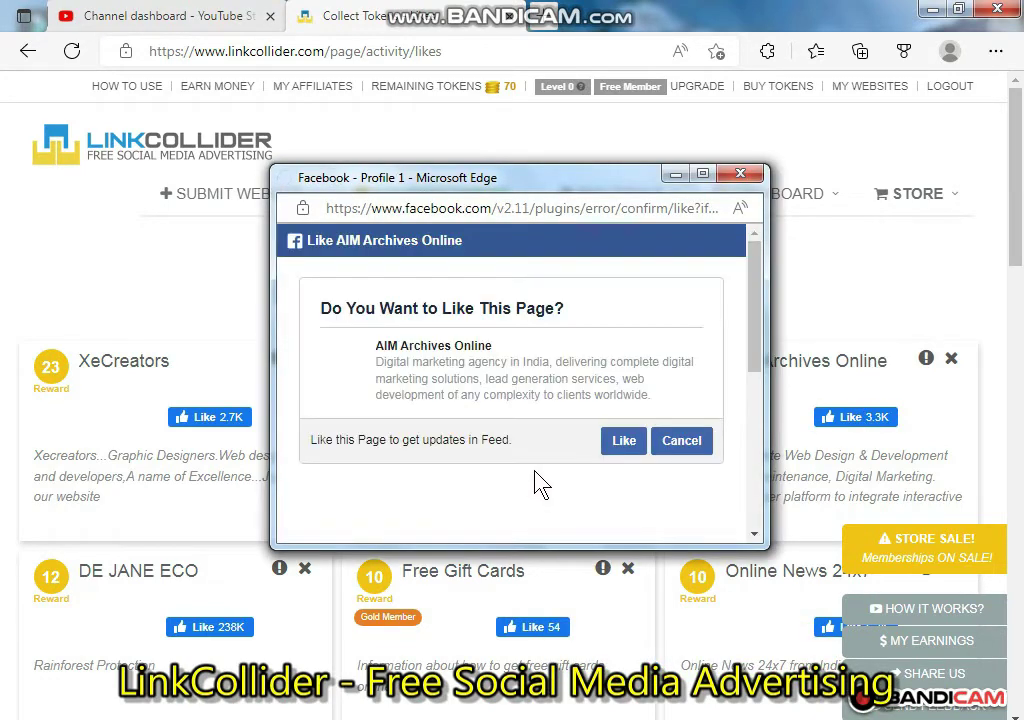
left_click(623, 443)
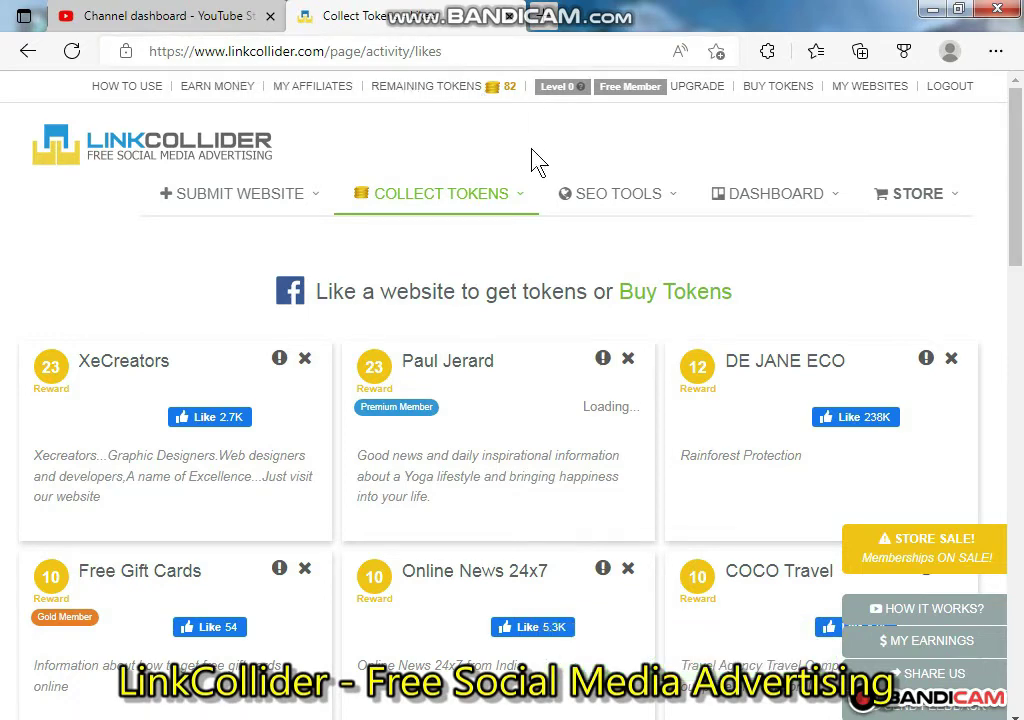
mouse_move(618, 193)
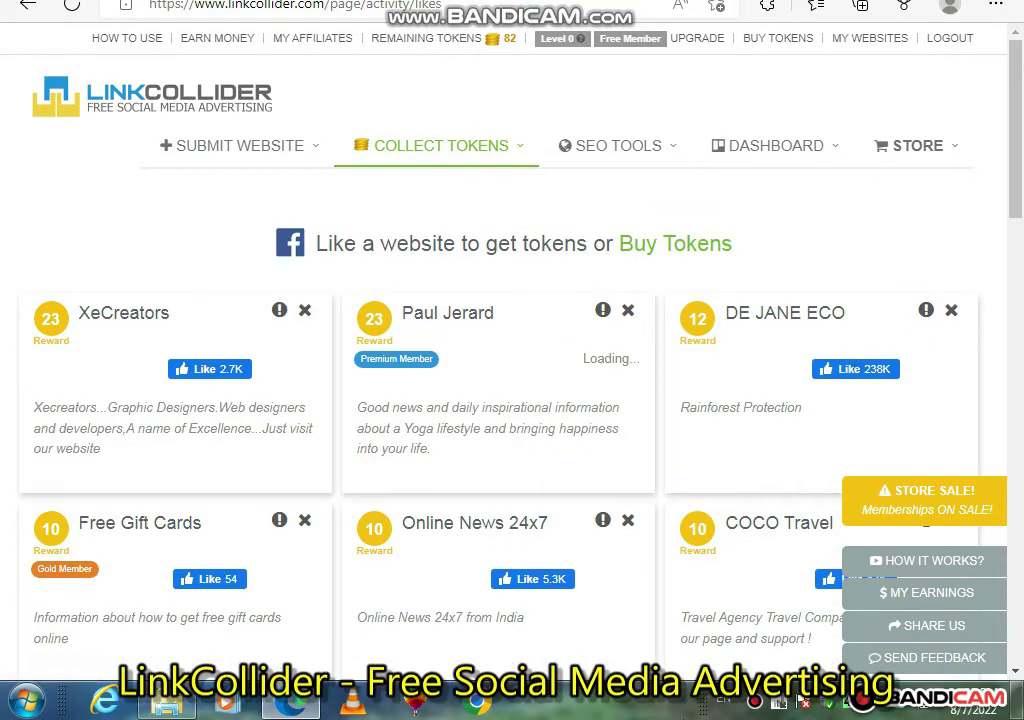
left_click(757, 704)
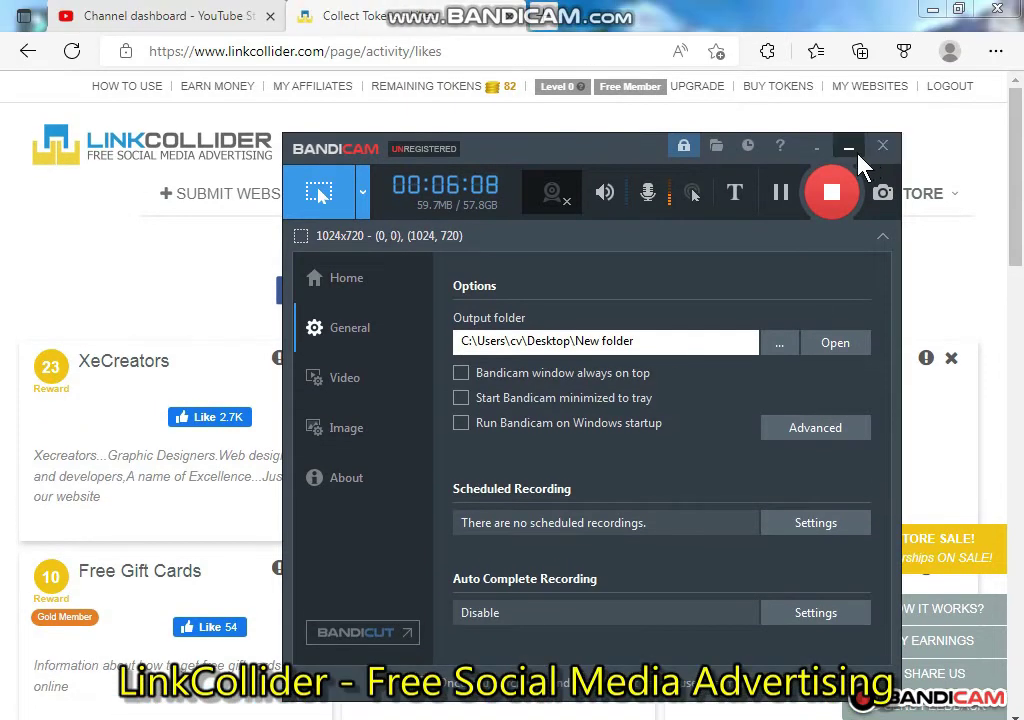
left_click(849, 150)
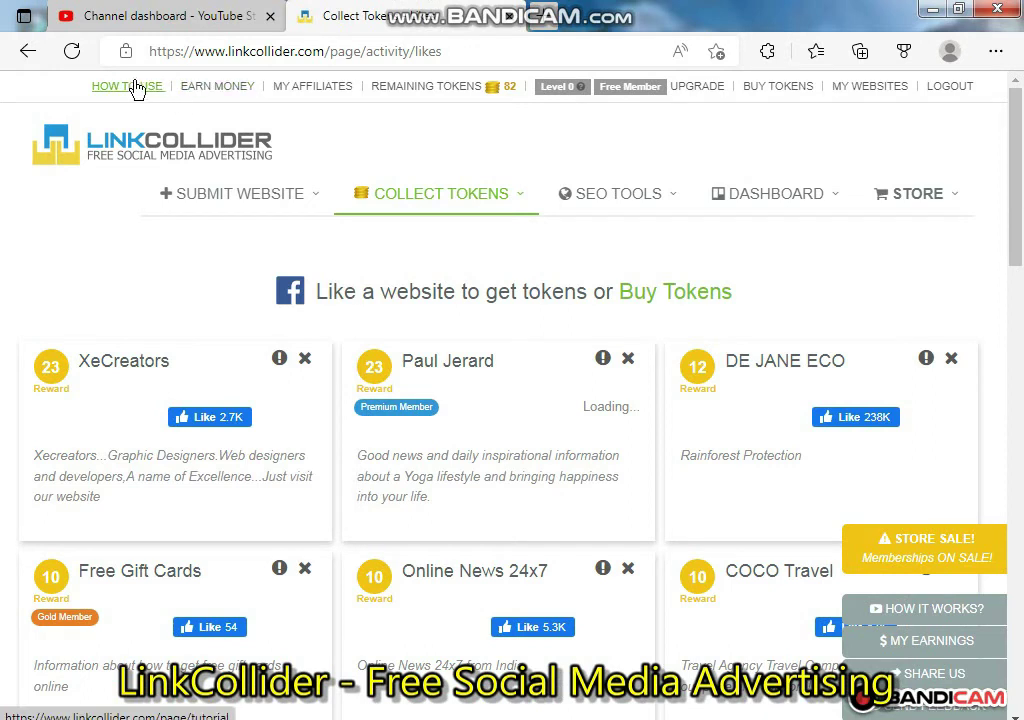
Open the LCLinks URL Shortener page from the site's money-earning options.
left_click(210, 88)
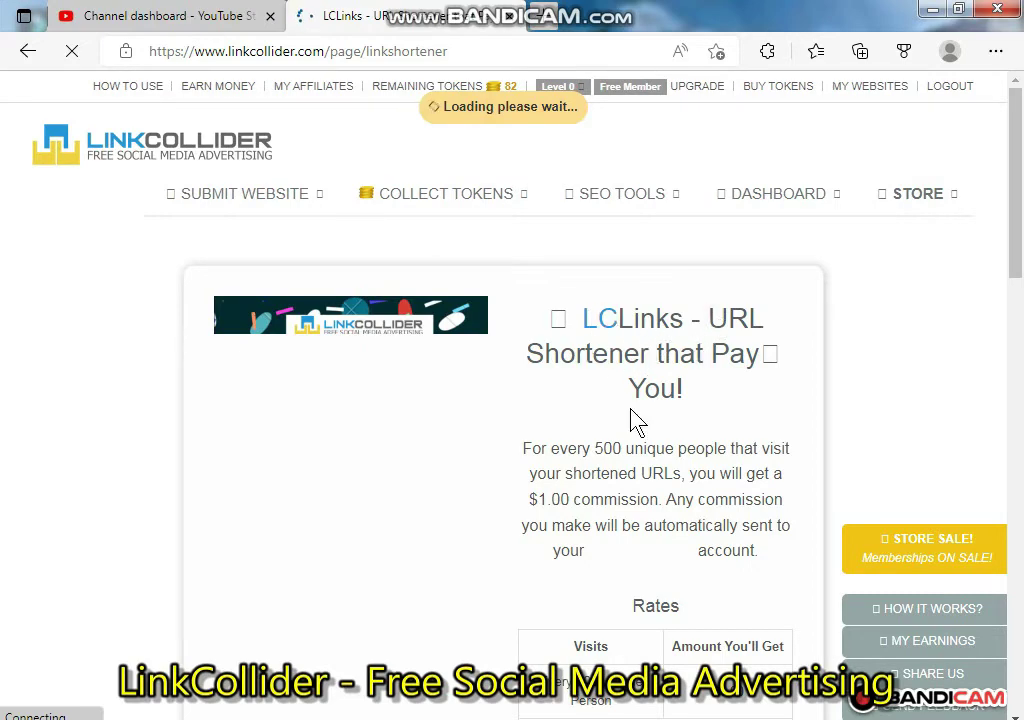
scroll(636, 425, "down", 2)
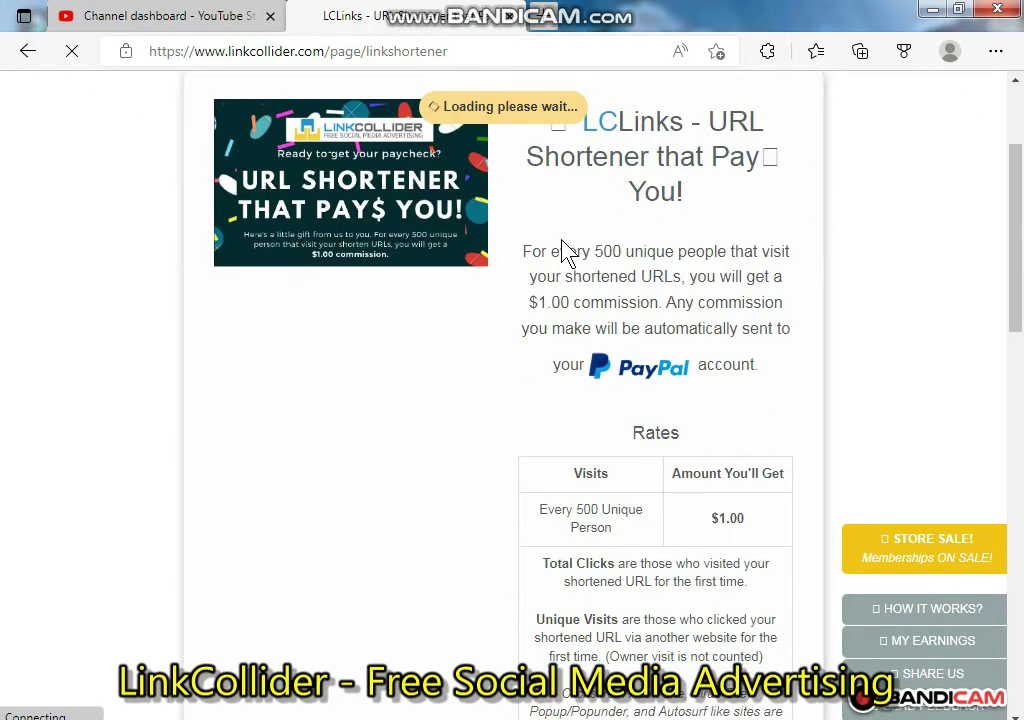
scroll(677, 251, "up", 2)
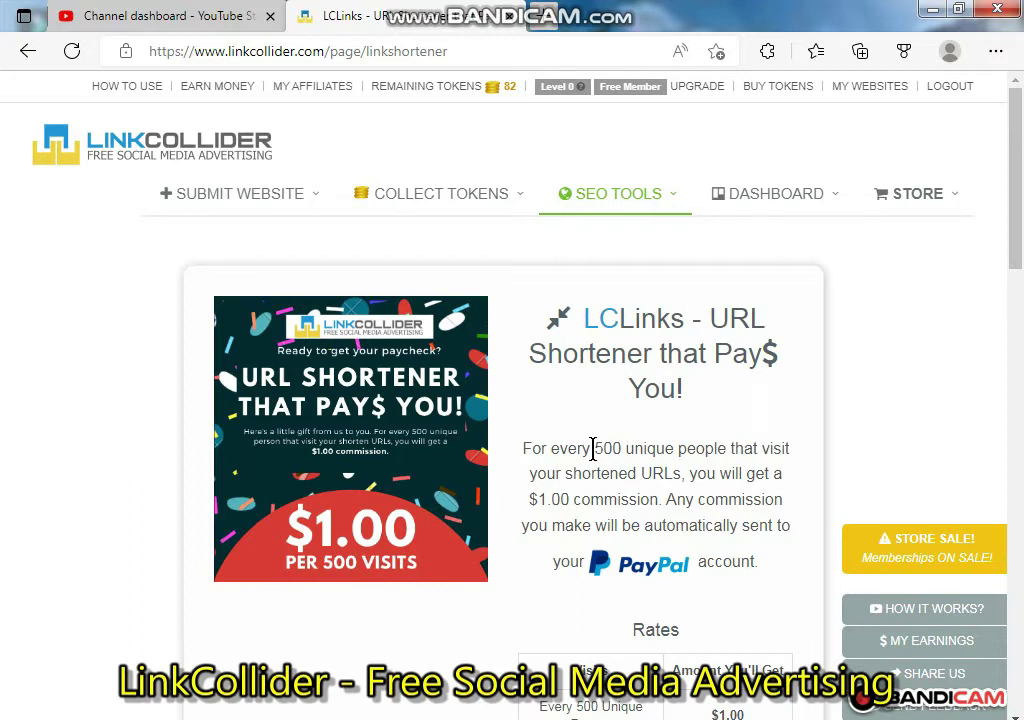
Read the LCLinks commission terms, highlighting "500 unique people" and "$1.00 commission", and review the Rates table.
left_click_drag(594, 448, 726, 450)
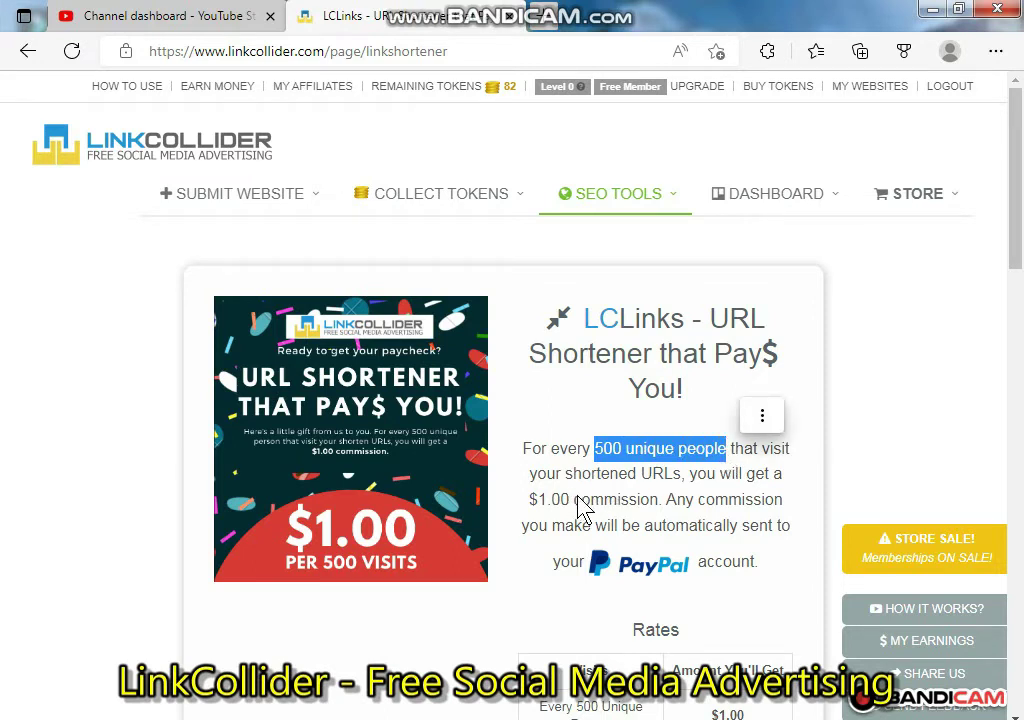
left_click_drag(657, 500, 533, 500)
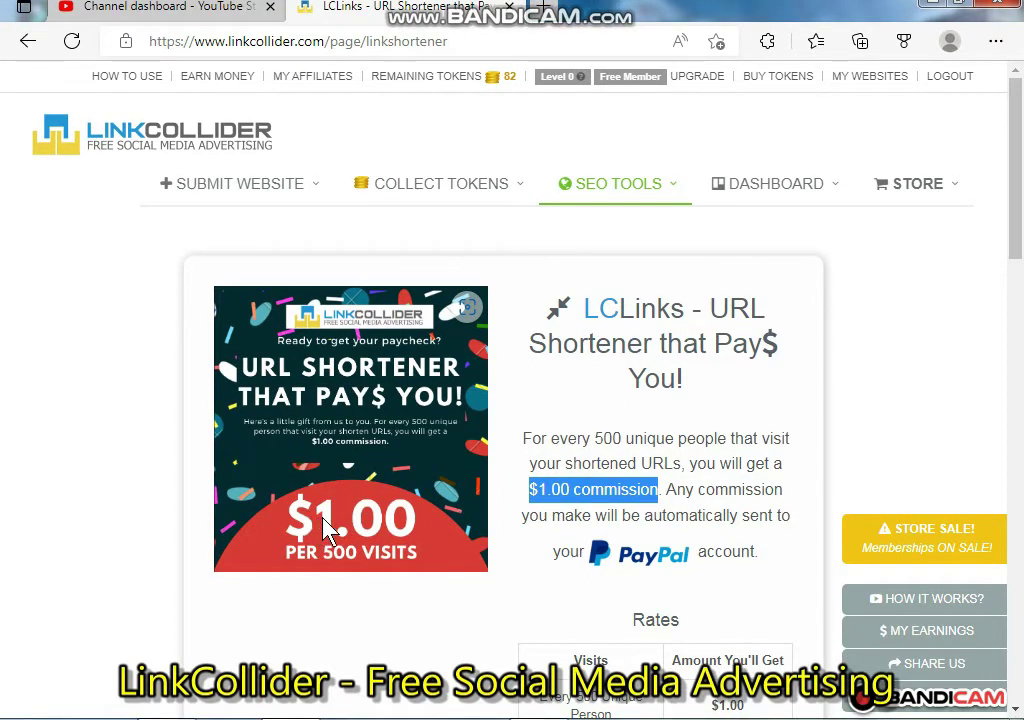
scroll(405, 553, "down", 3)
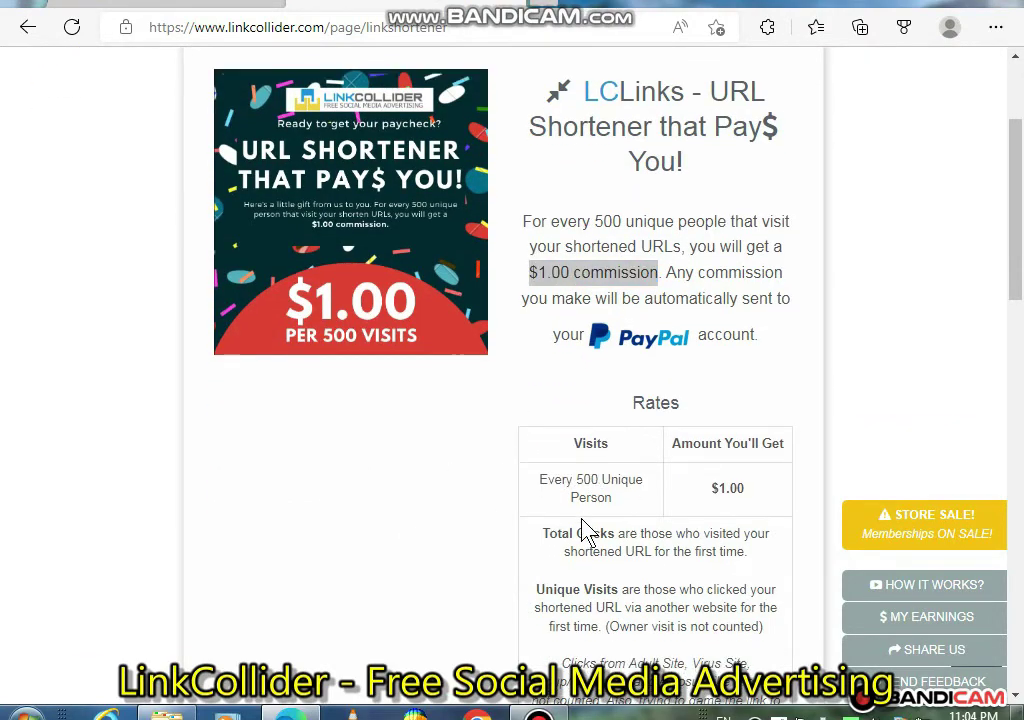
scroll(620, 500, "down", 2)
scroll(652, 460, "up", 2)
scroll(656, 448, "down", 6)
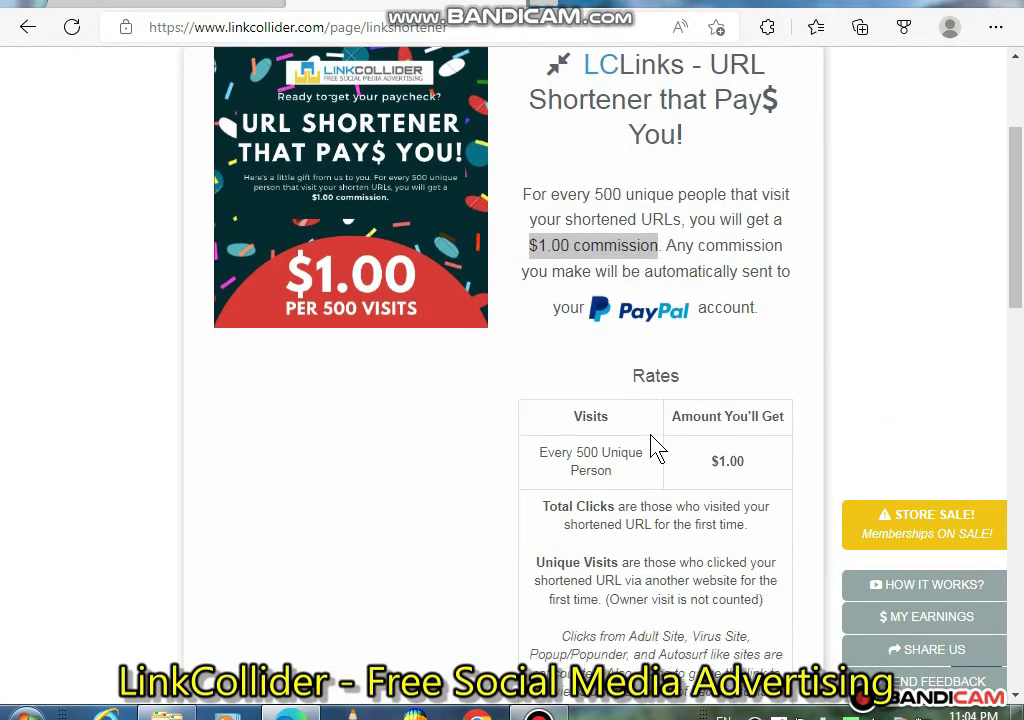